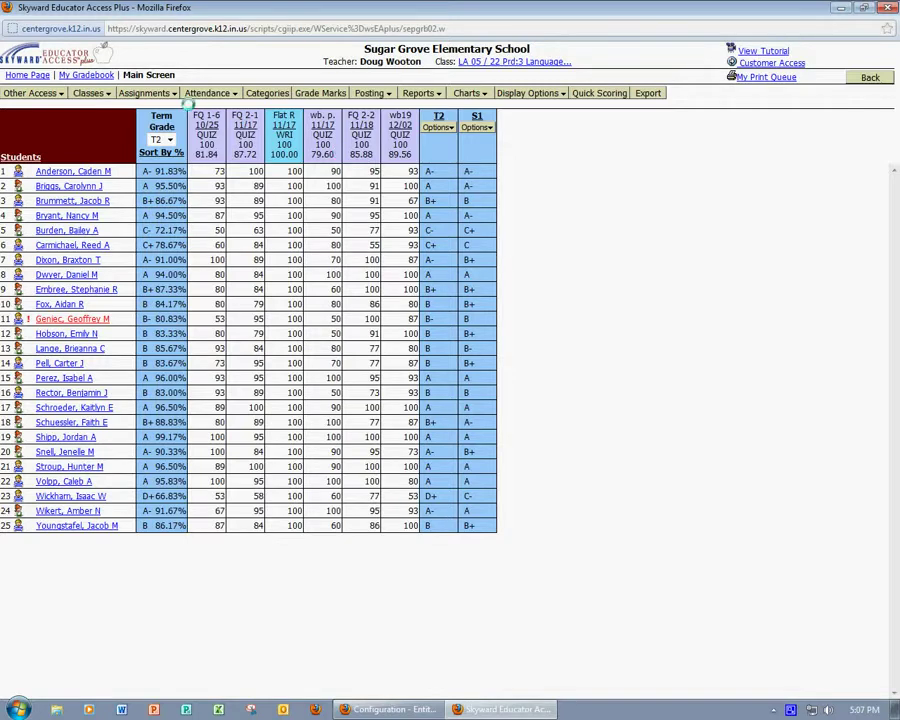
Add an assignment with the description "Import Scores 1" to the Language Arts class and save it, returning to the gradebook.
click(145, 92)
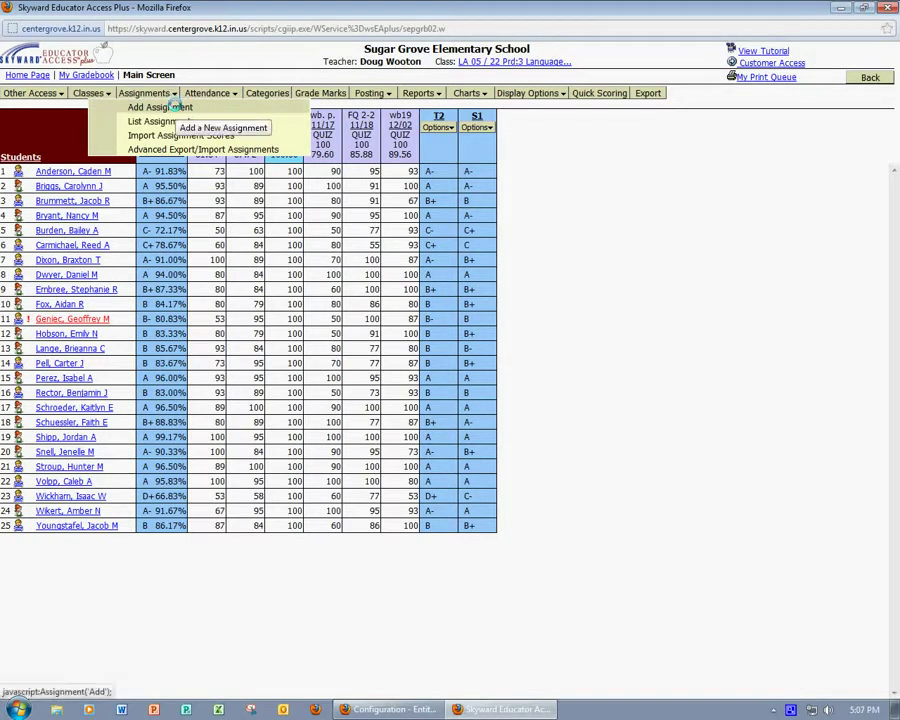
click(174, 106)
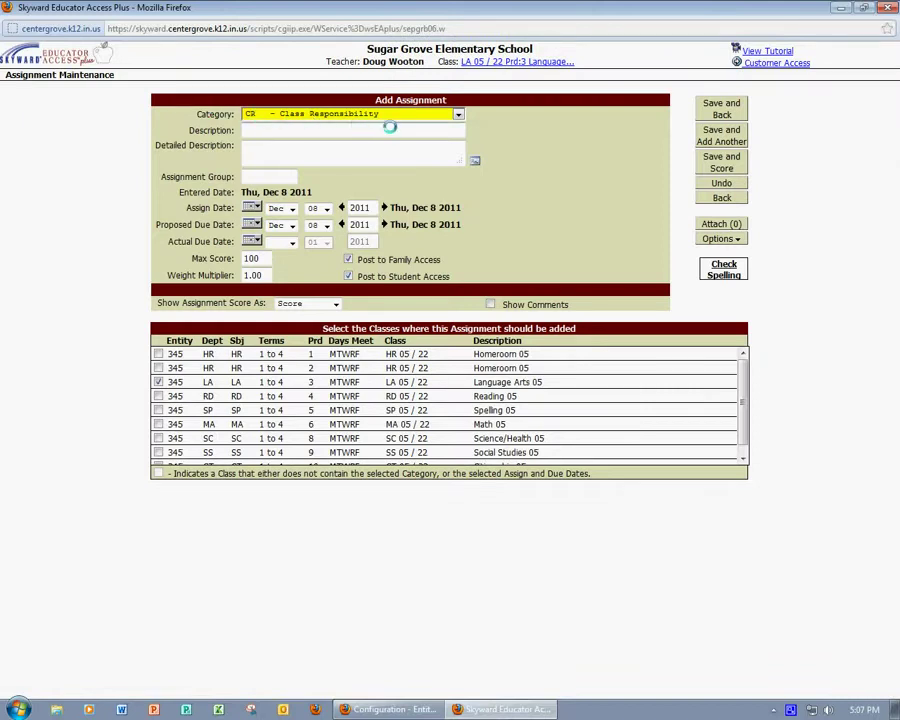
text(Im)
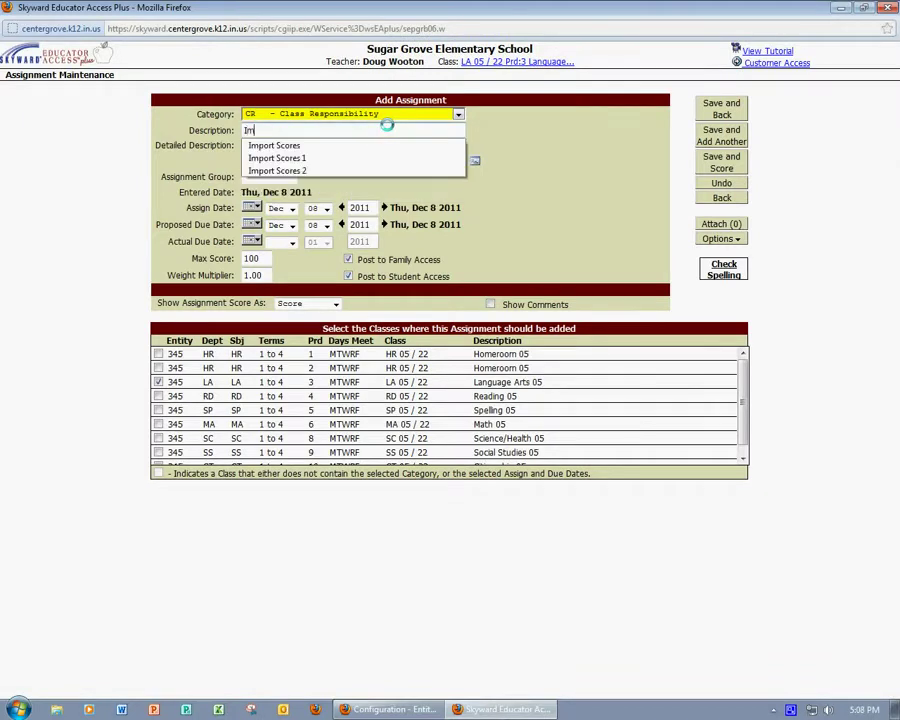
text(port Scores 1)
key(Tab)
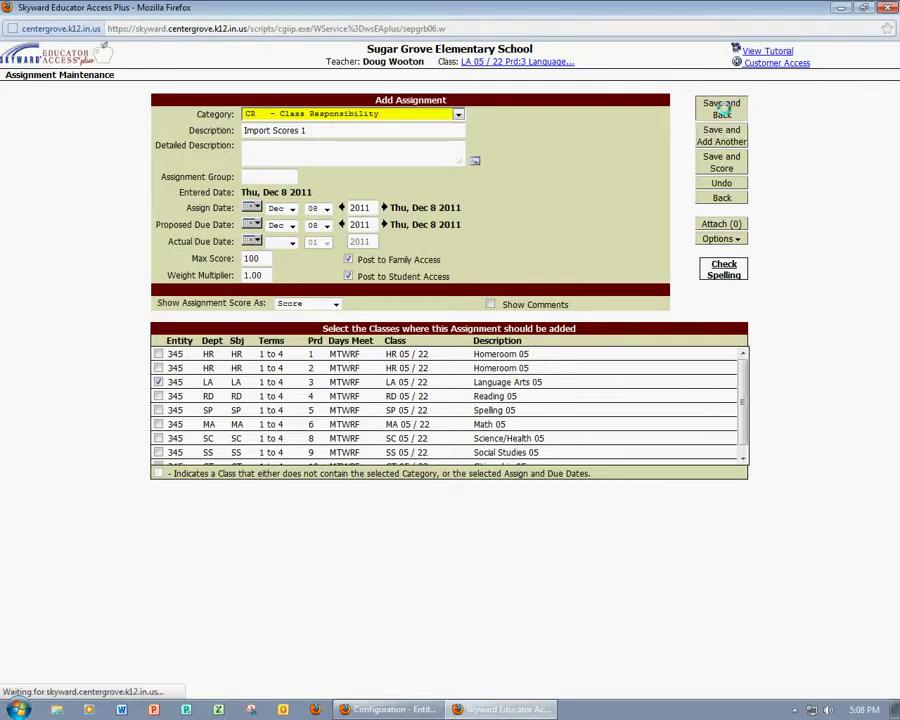
click(722, 111)
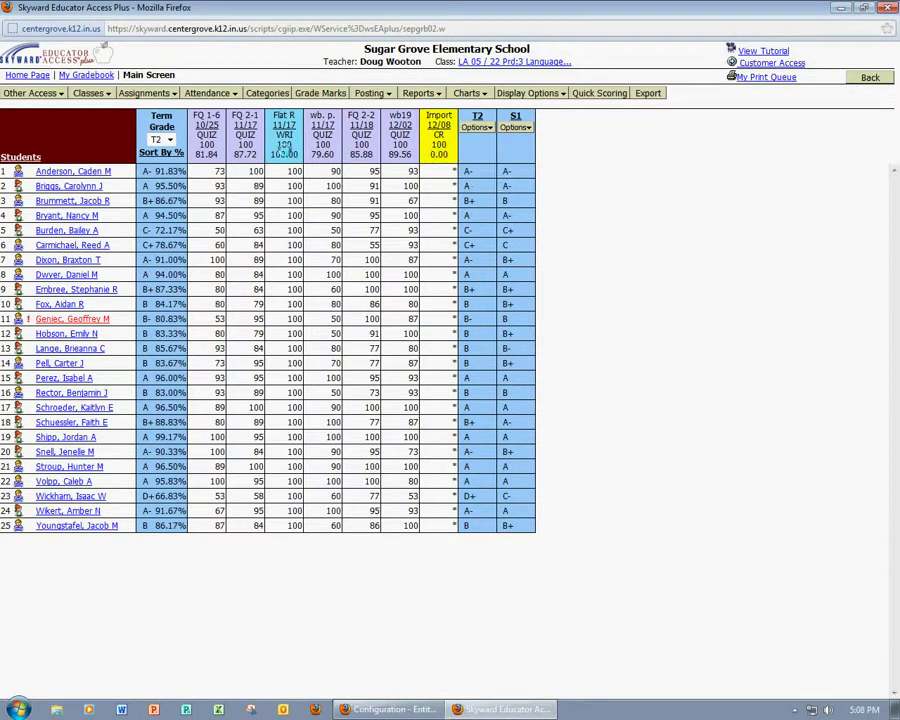
Go to the advanced assignment export/import, briefly show the graded assignments, hide them again, and select Import Scores 1 for export.
click(170, 93)
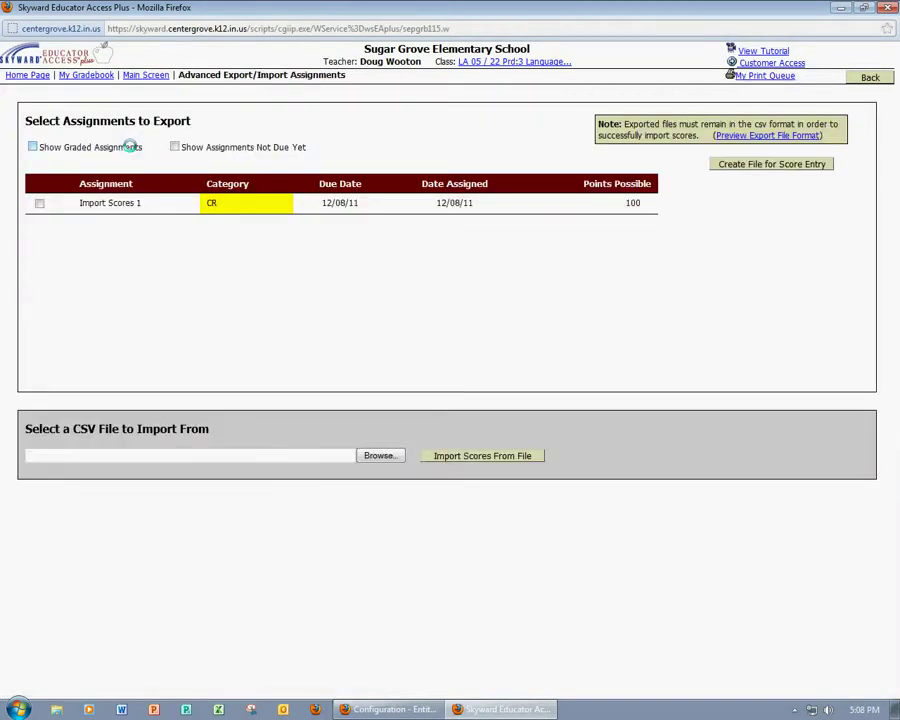
click(31, 147)
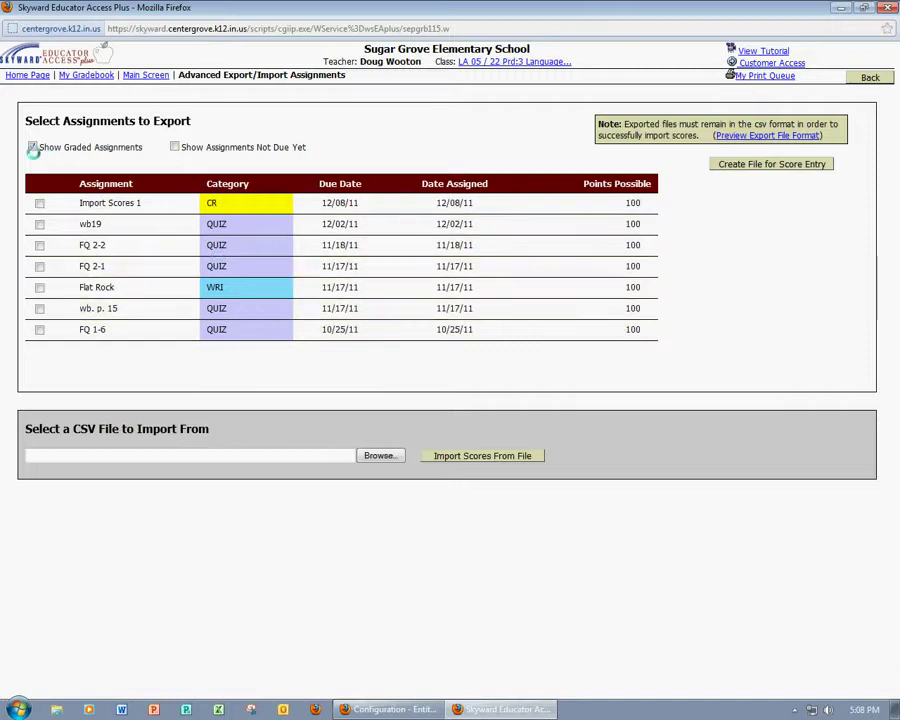
click(31, 147)
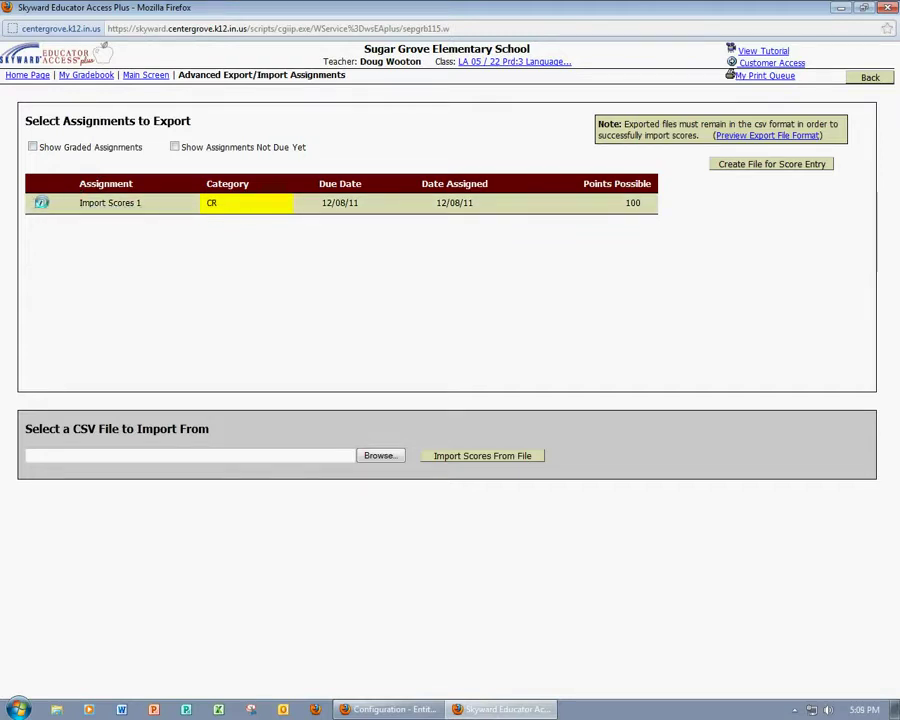
click(40, 203)
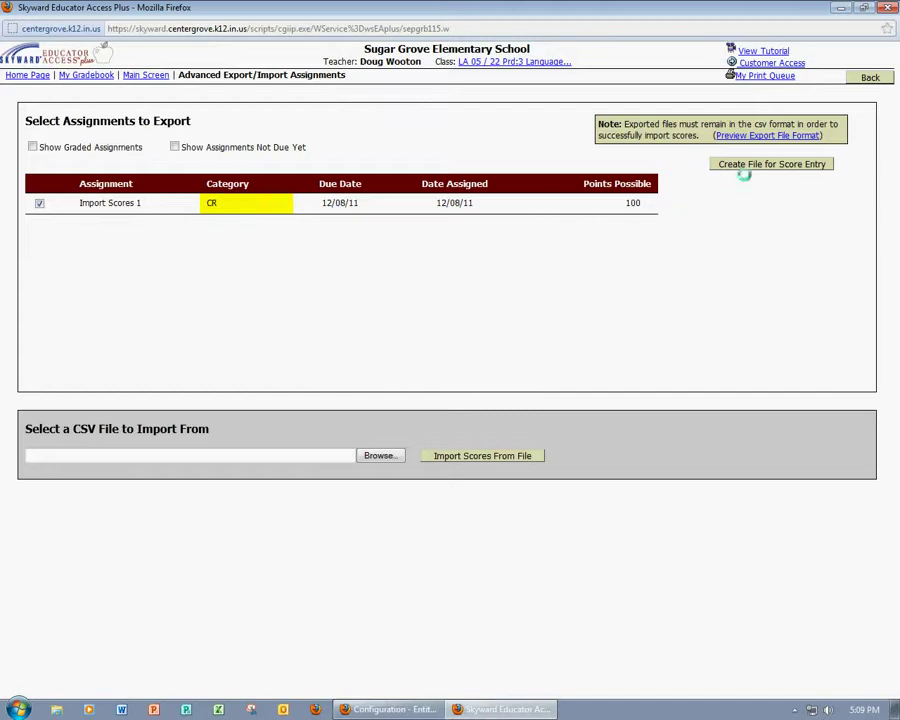
Create the score entry file for the selected assignment and save it on the Desktop as LA_05-22, replacing the existing file.
click(775, 166)
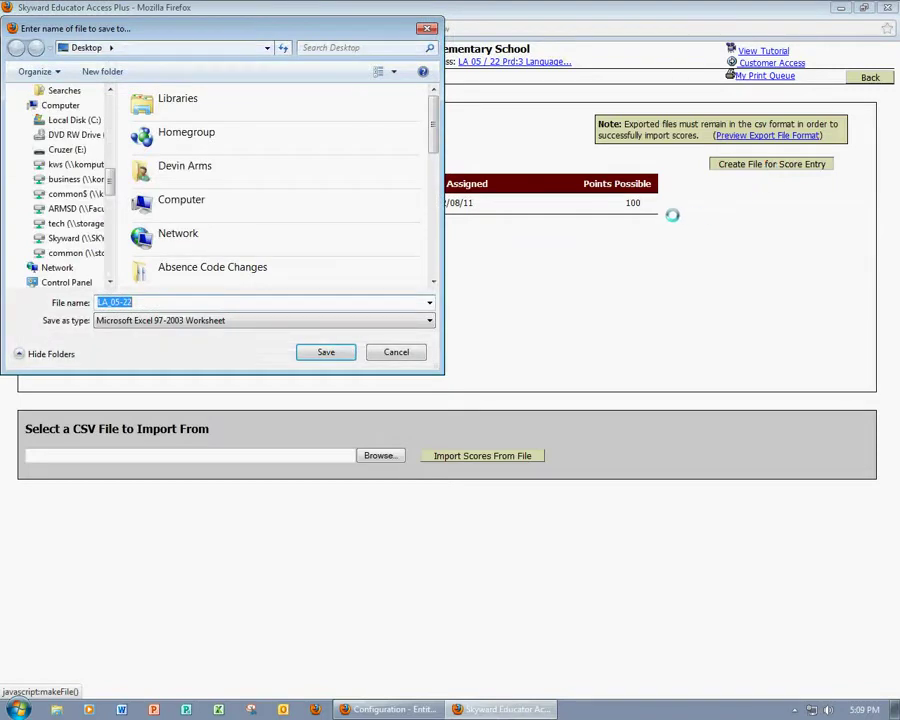
drag(238, 25, 362, 58)
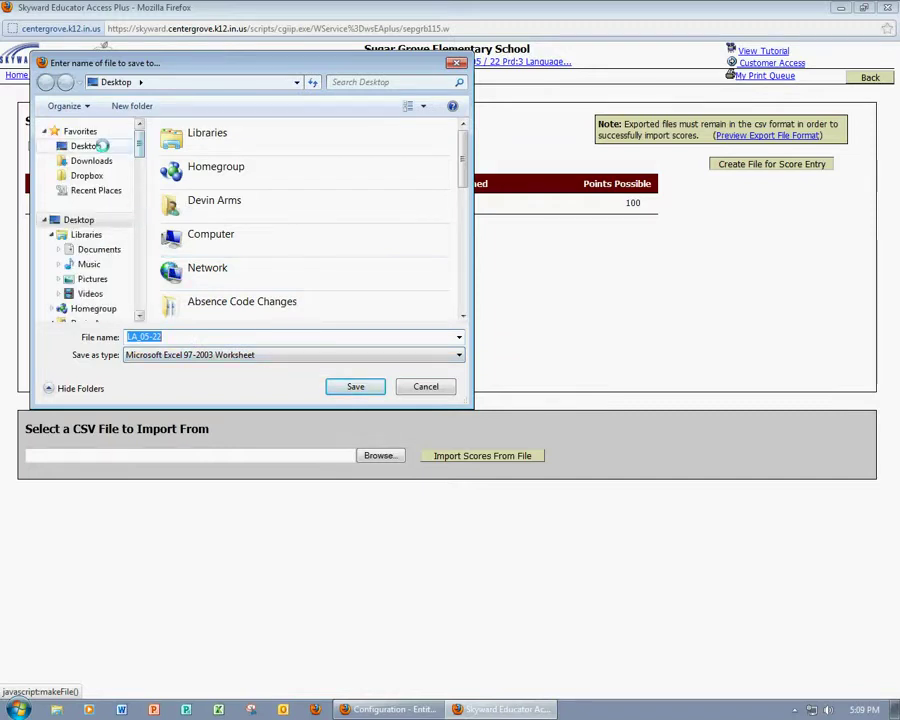
click(355, 385)
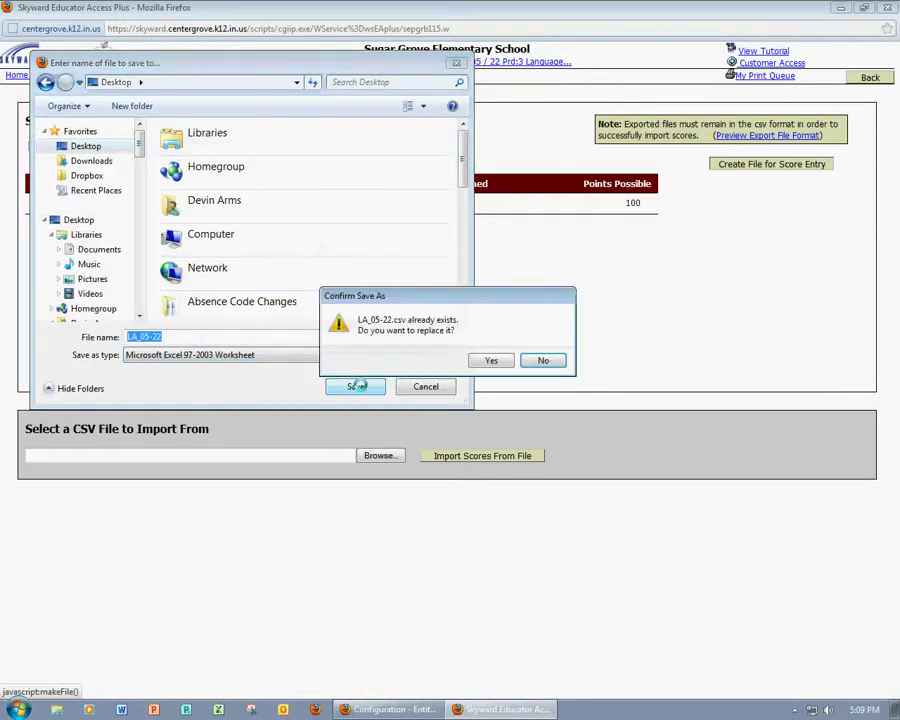
click(528, 360)
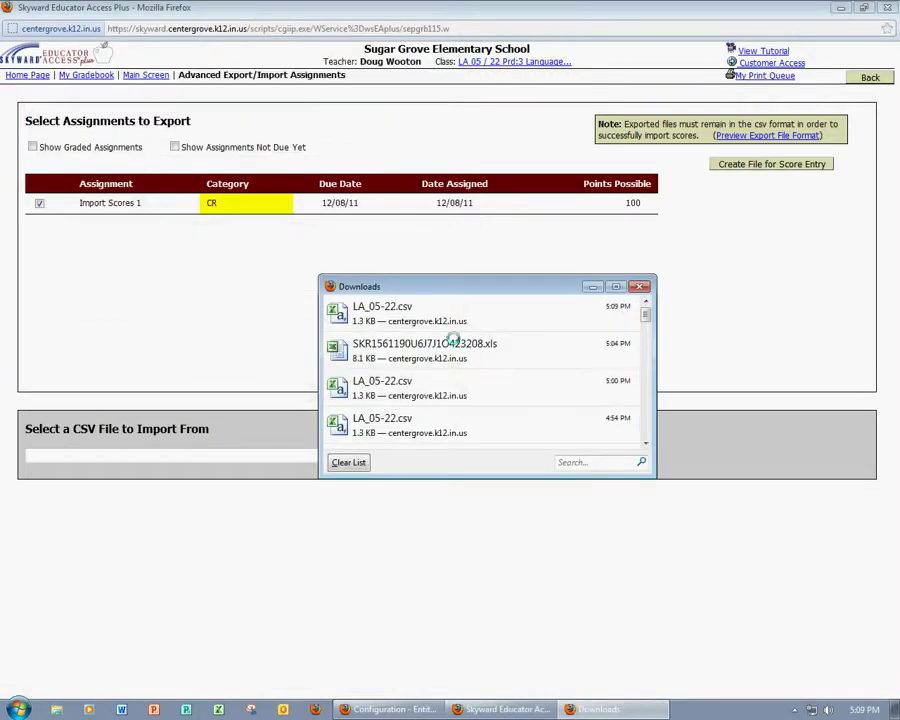
Open the newest downloaded LA_05-22.csv in Excel and fill the Score column, D7 to D31, with 95 for every student.
double_click(456, 308)
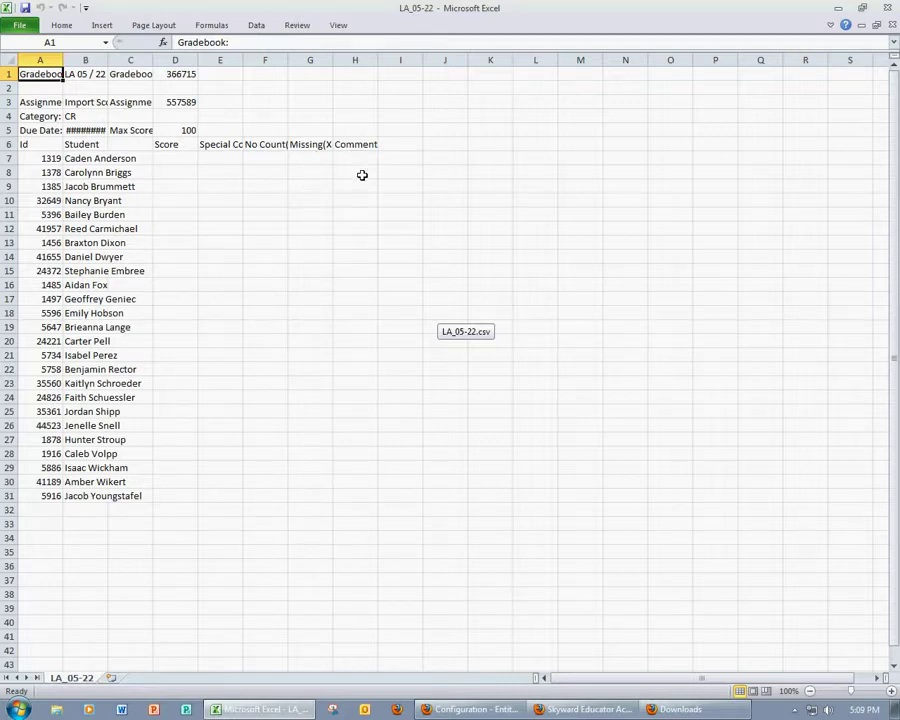
click(183, 158)
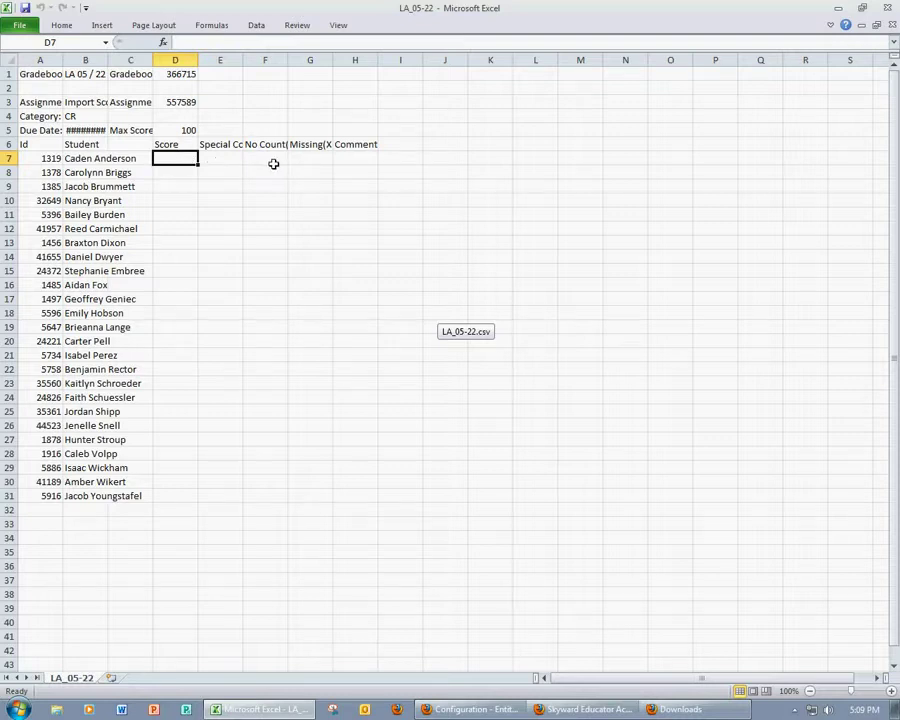
text(95)
click(262, 171)
click(188, 159)
key(ctrl+c)
drag(185, 170, 189, 491)
key(ctrl+v)
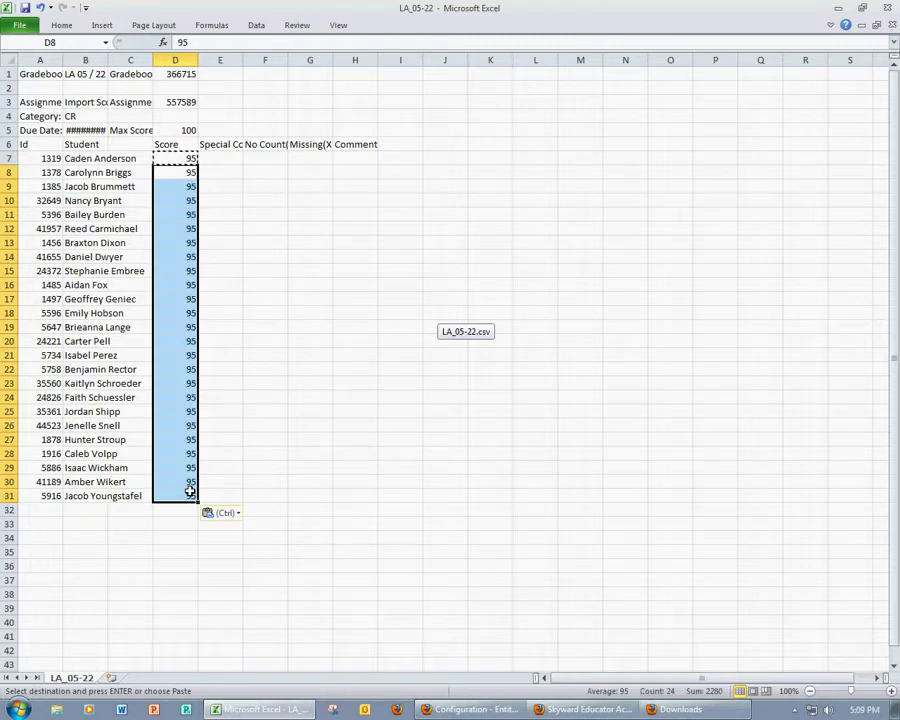
click(248, 331)
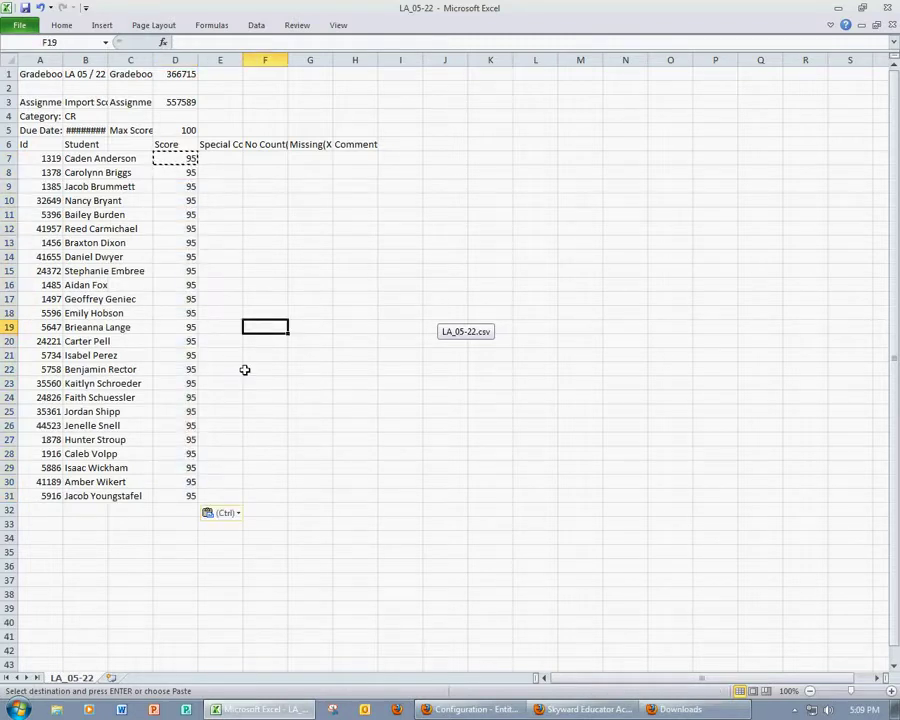
Change the score in D16 to 0 and mark that student as No Count with an X in F16.
click(185, 286)
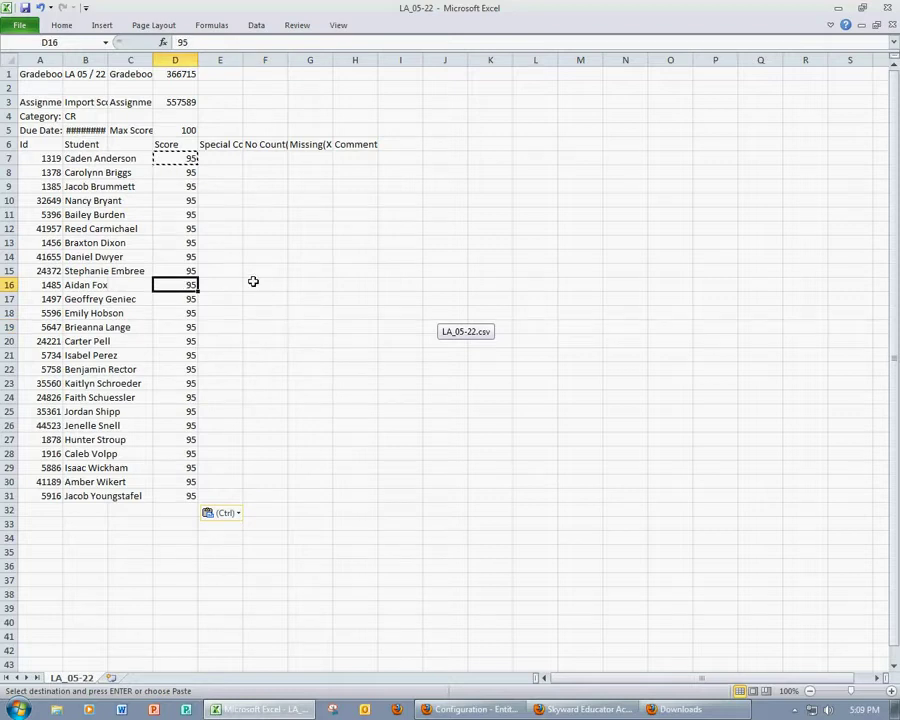
text(0)
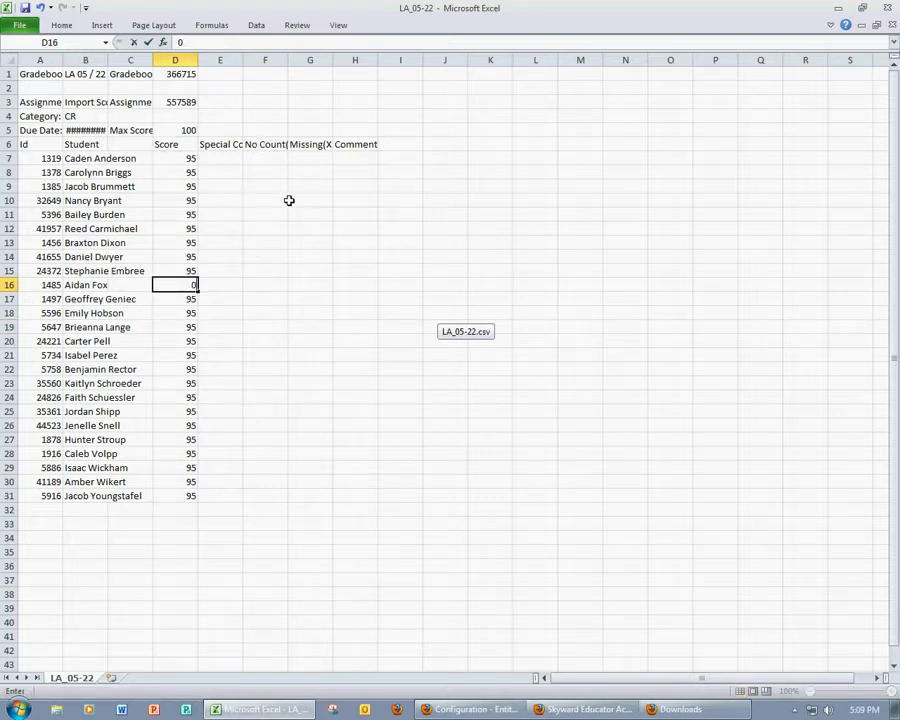
click(274, 283)
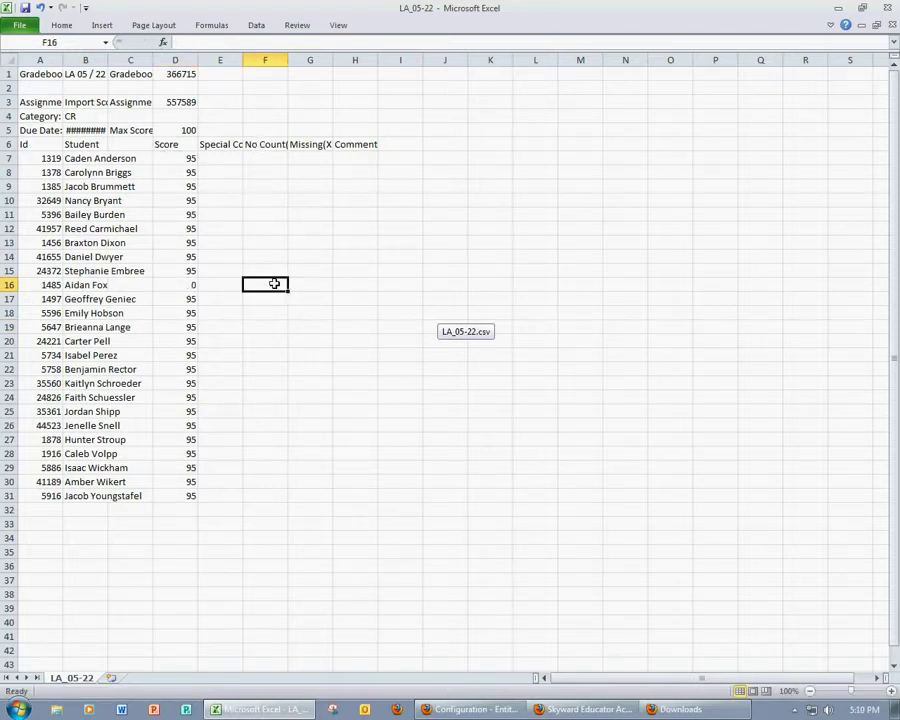
key(ctrl+c)
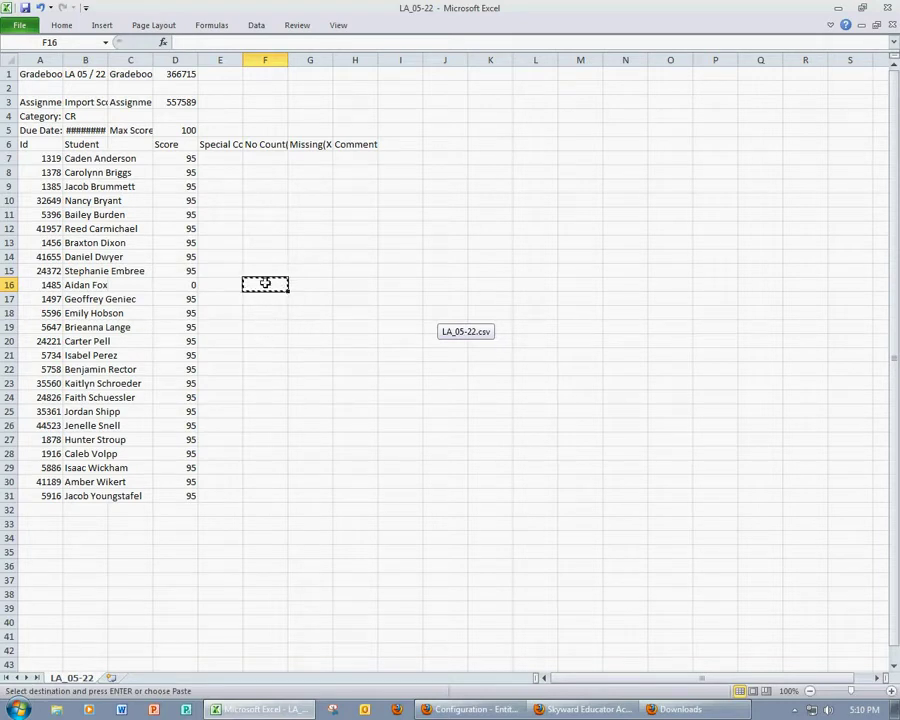
text(X)
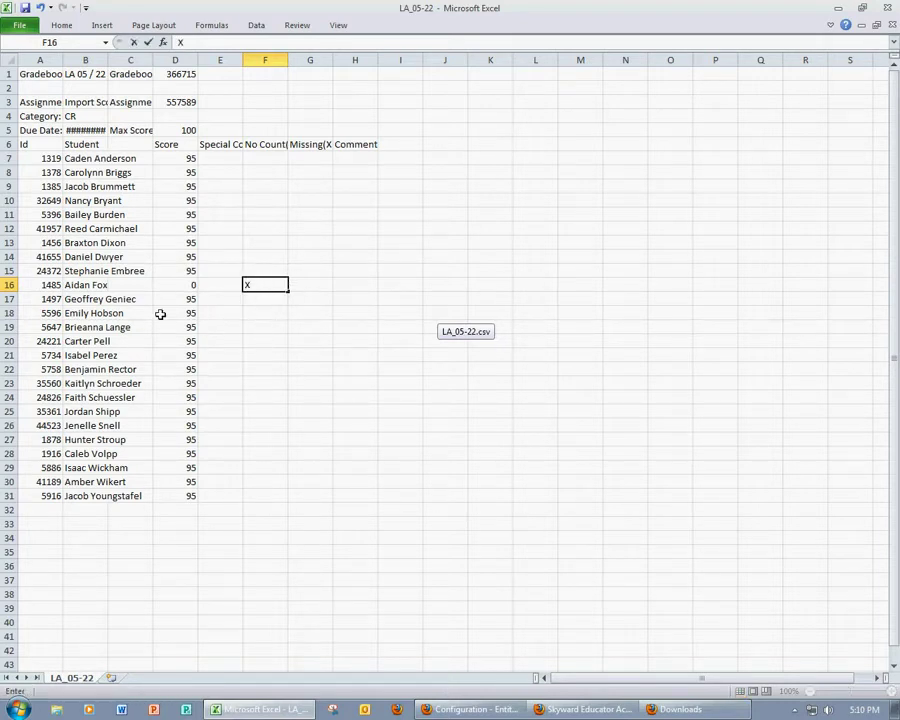
Change the score in D10 to 0 and mark that student's work as Missing with an X in G10.
click(177, 201)
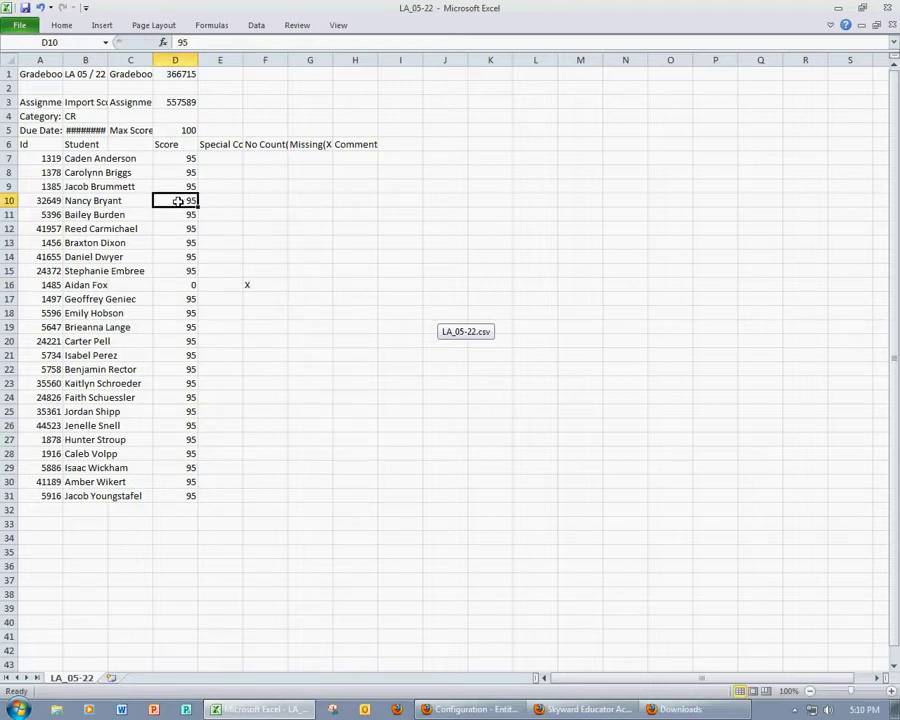
text(0)
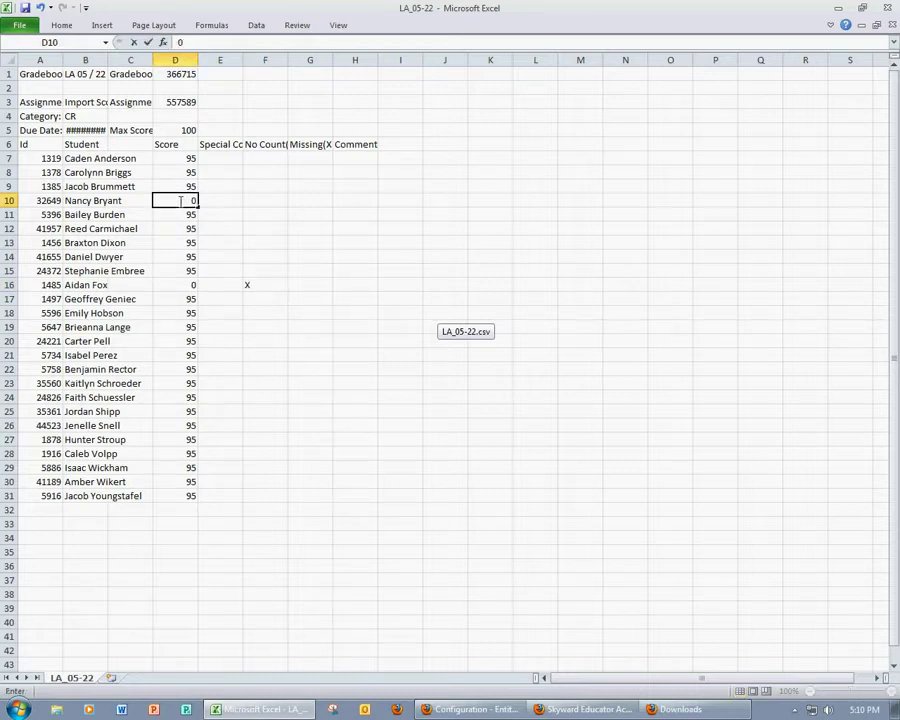
click(317, 201)
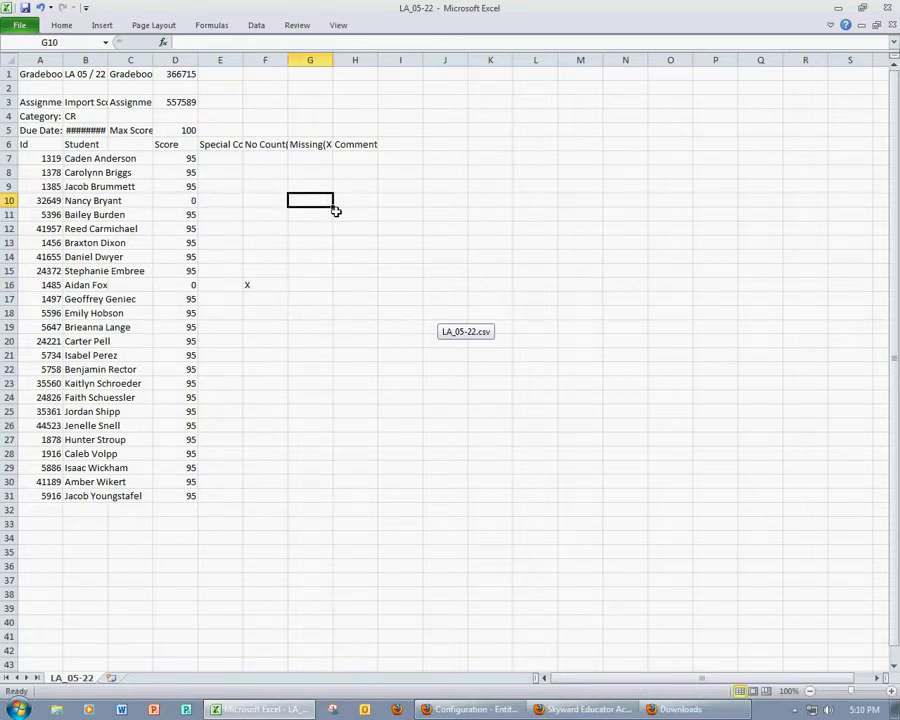
text(X)
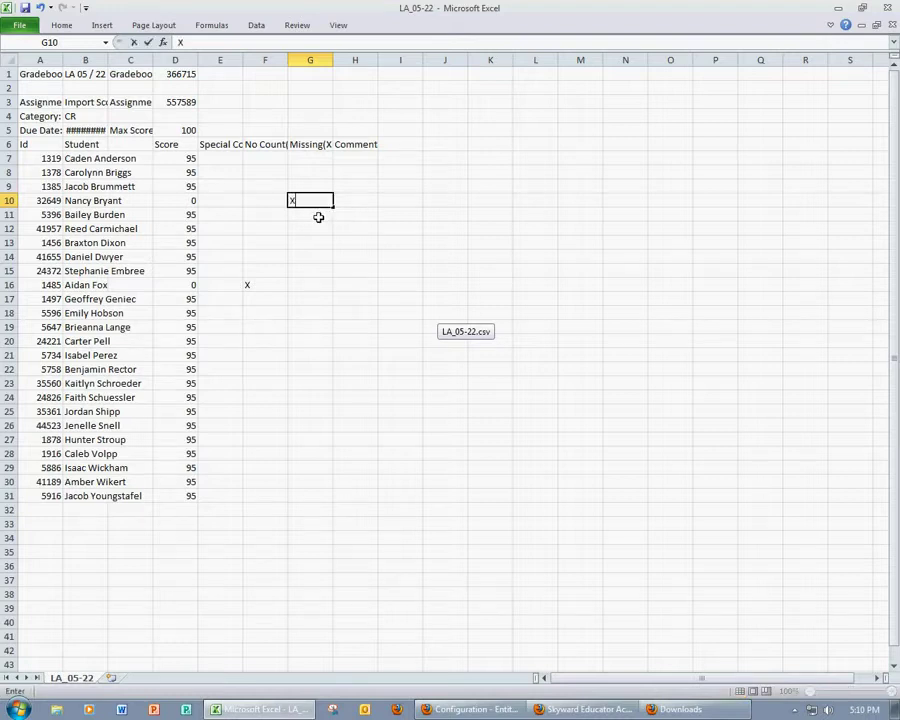
click(380, 254)
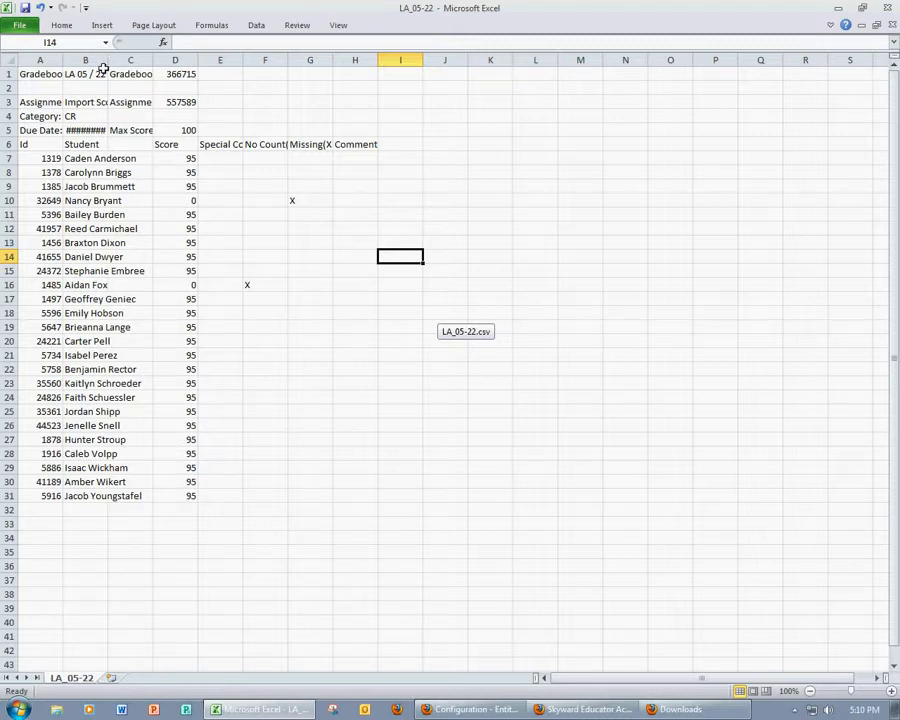
Save the workbook to the Desktop as LA_05-22 in CSV (Comma delimited) format, replacing the existing file and keeping that format.
click(19, 25)
click(40, 68)
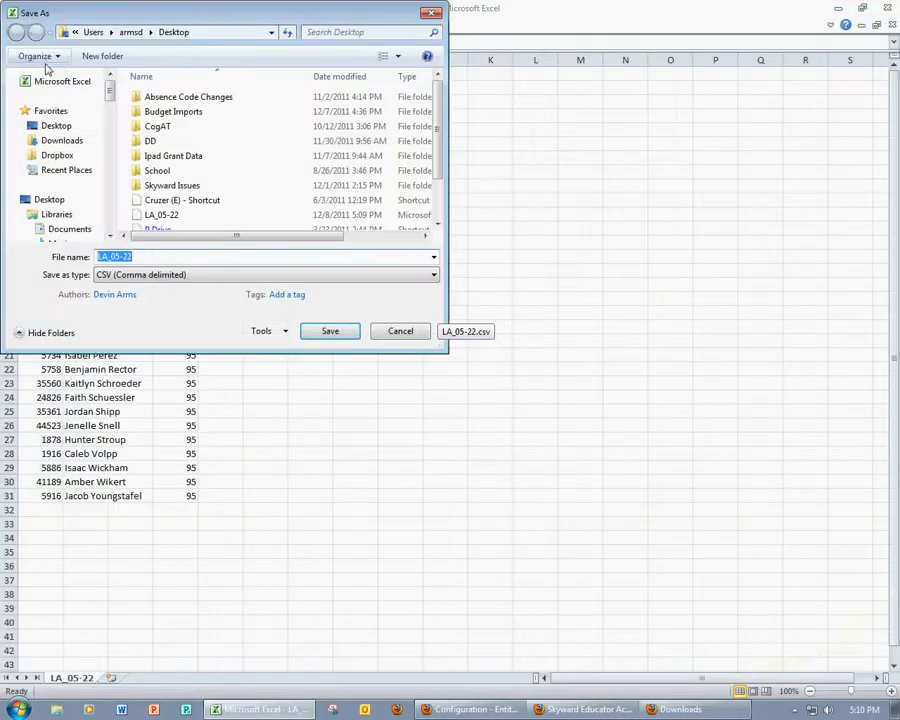
click(56, 126)
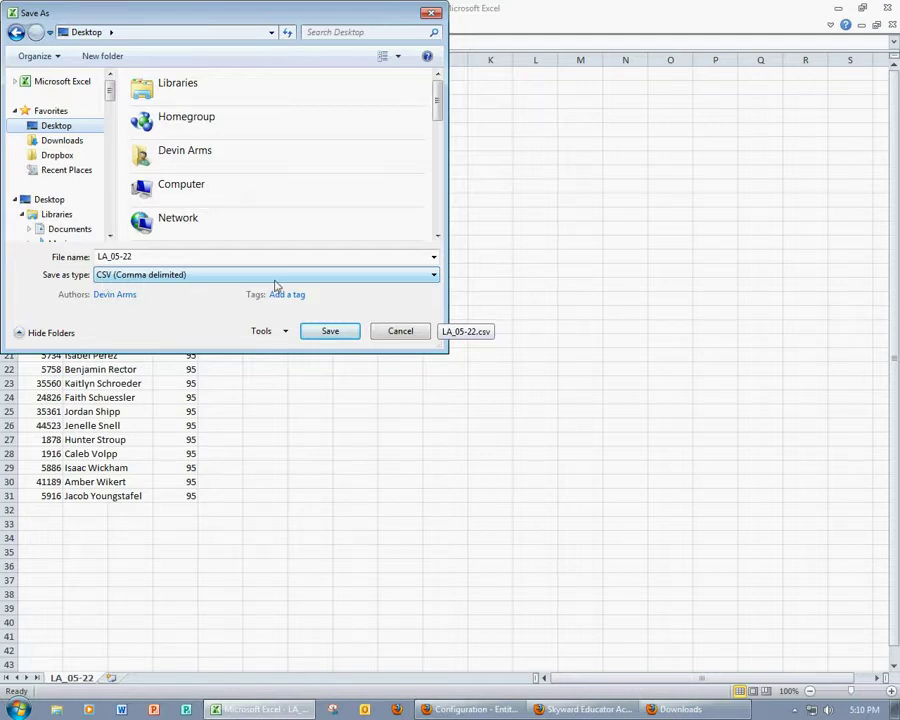
click(332, 334)
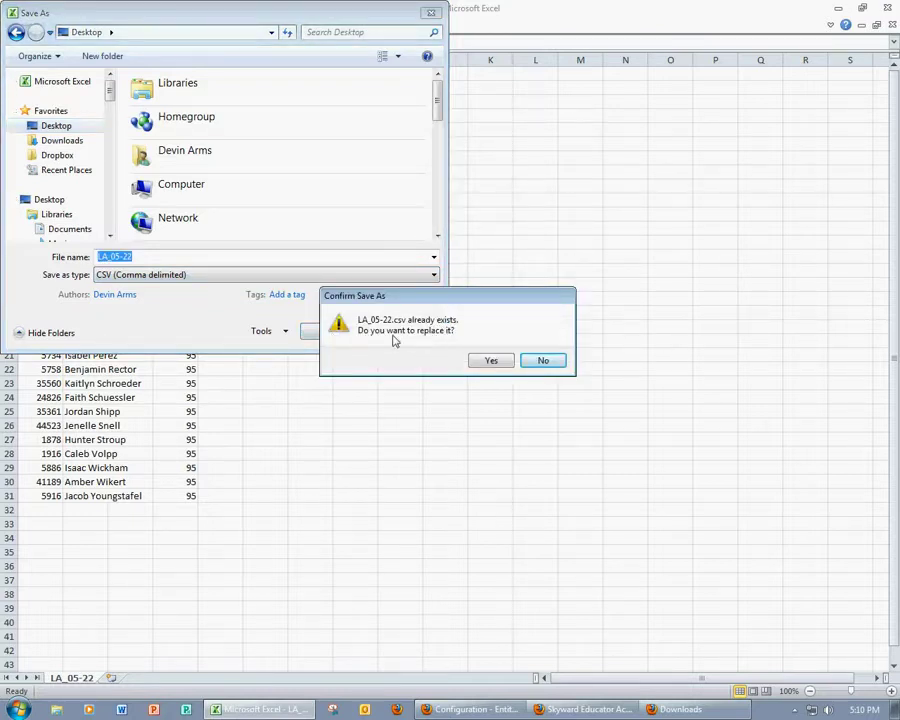
click(491, 362)
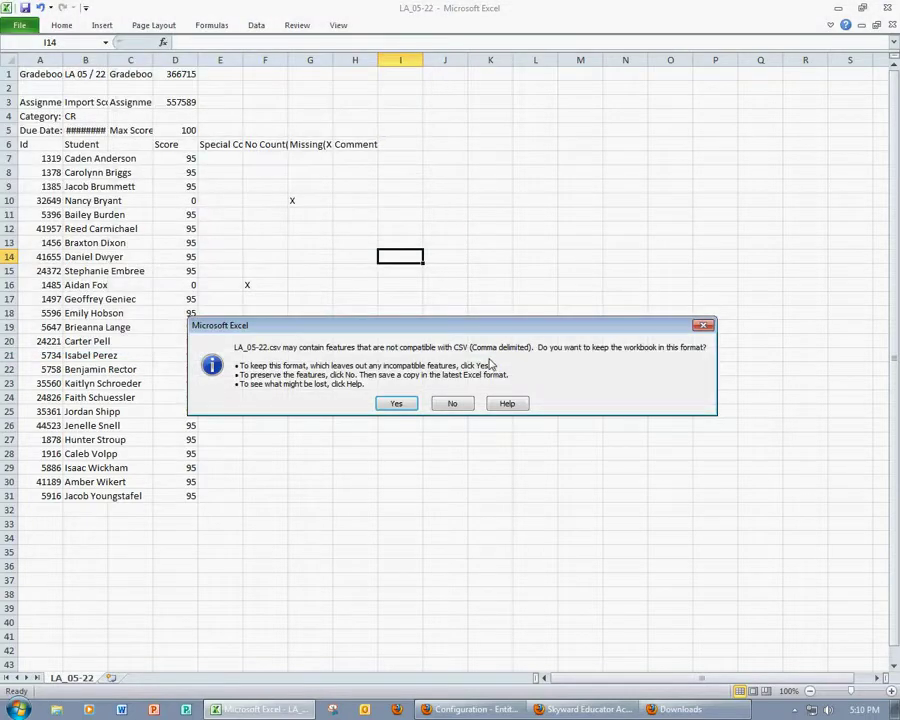
click(398, 403)
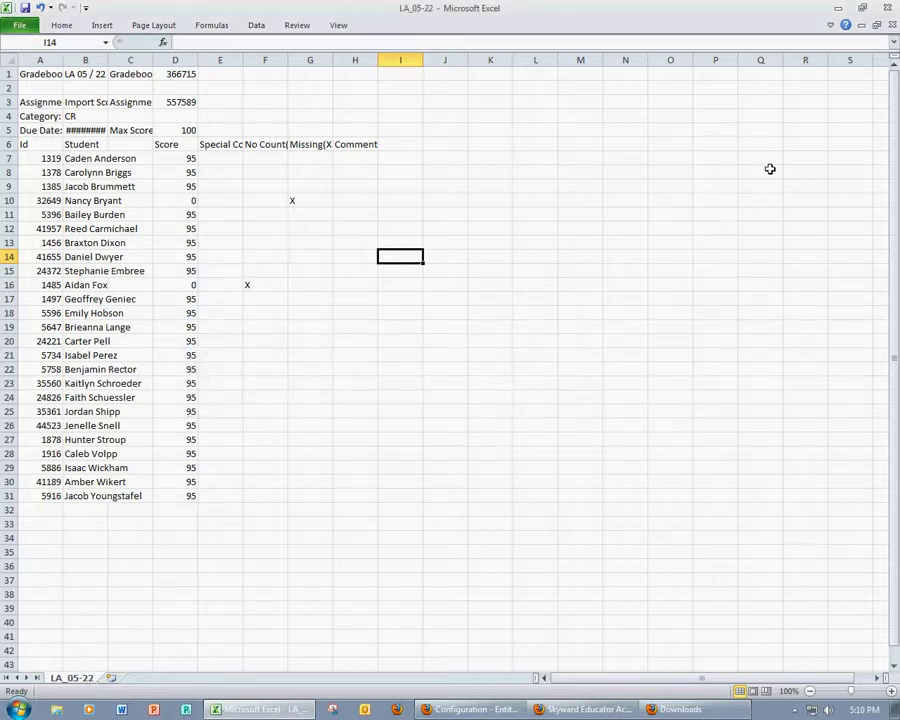
Close the LA_05-22 workbook and Excel without saving the changes again.
click(888, 8)
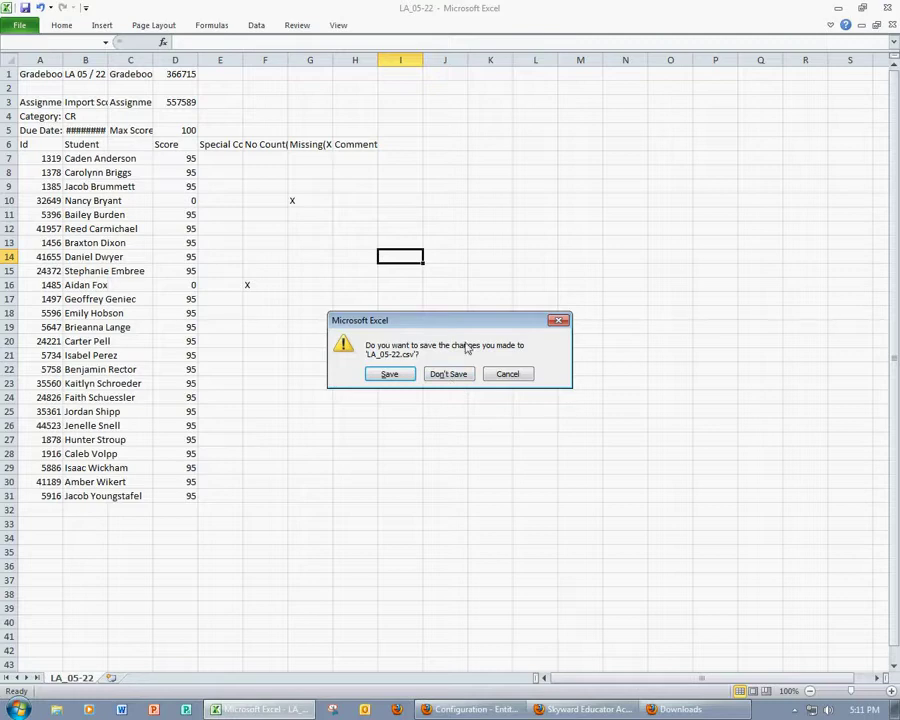
click(510, 372)
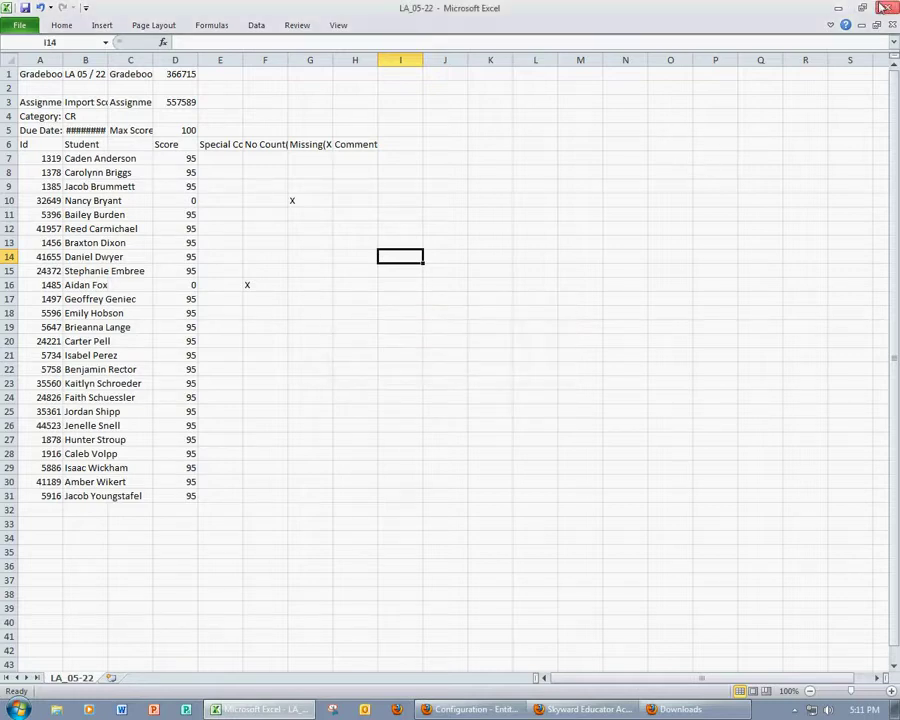
click(448, 372)
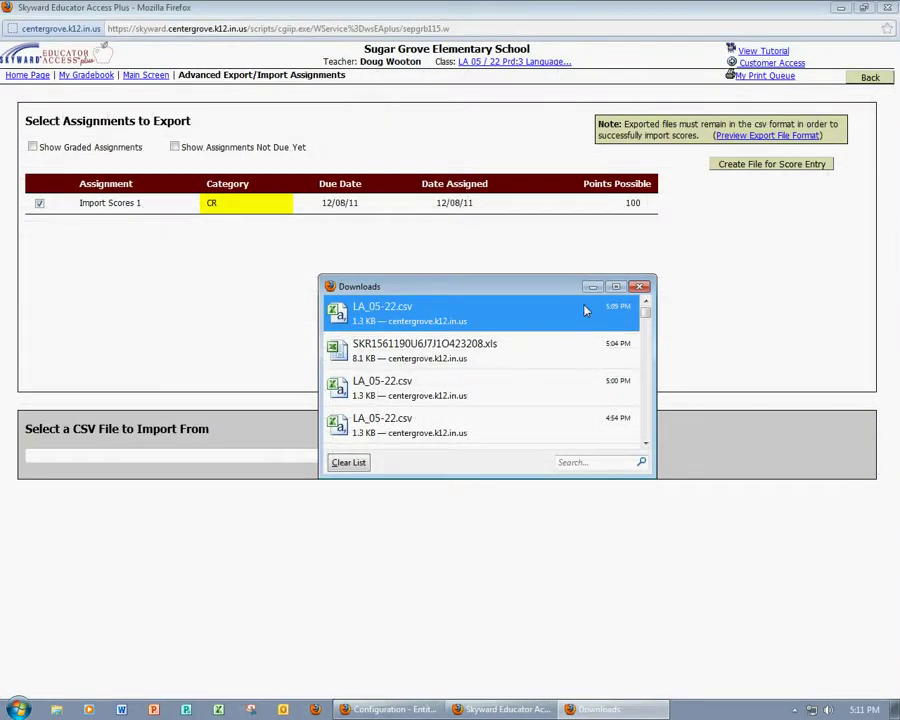
Import the assignment scores from LA_05-22.csv on the Desktop and return to the gradebook main screen.
click(640, 287)
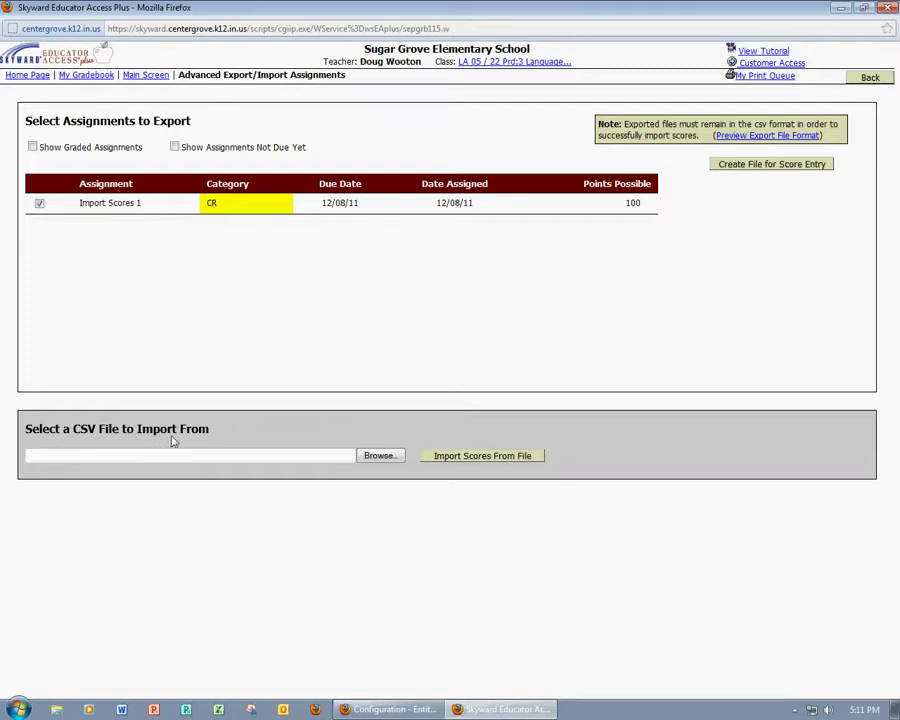
click(381, 456)
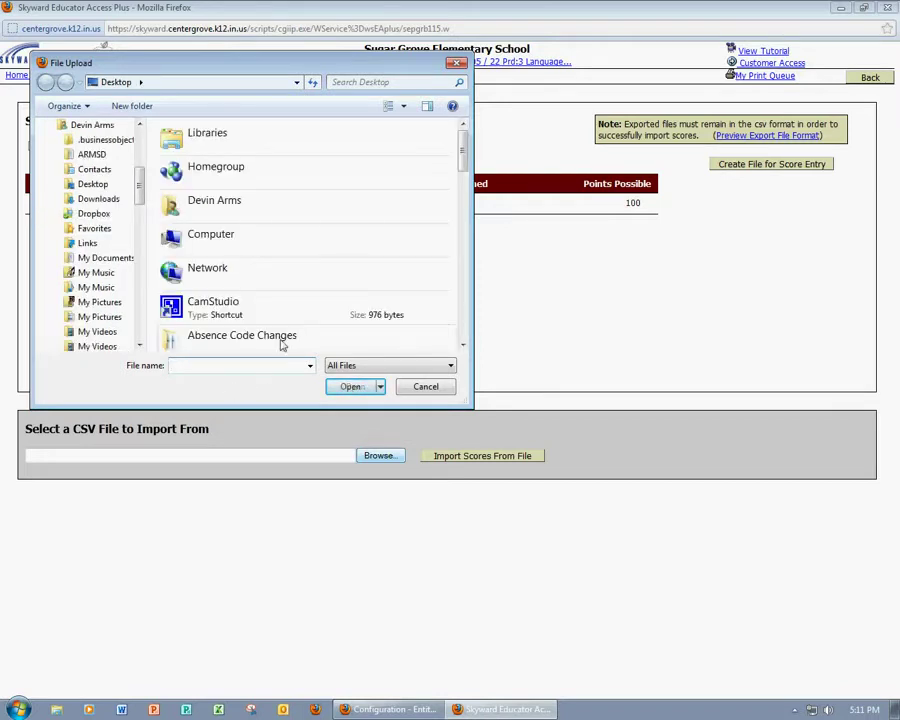
drag(465, 152, 465, 258)
click(281, 258)
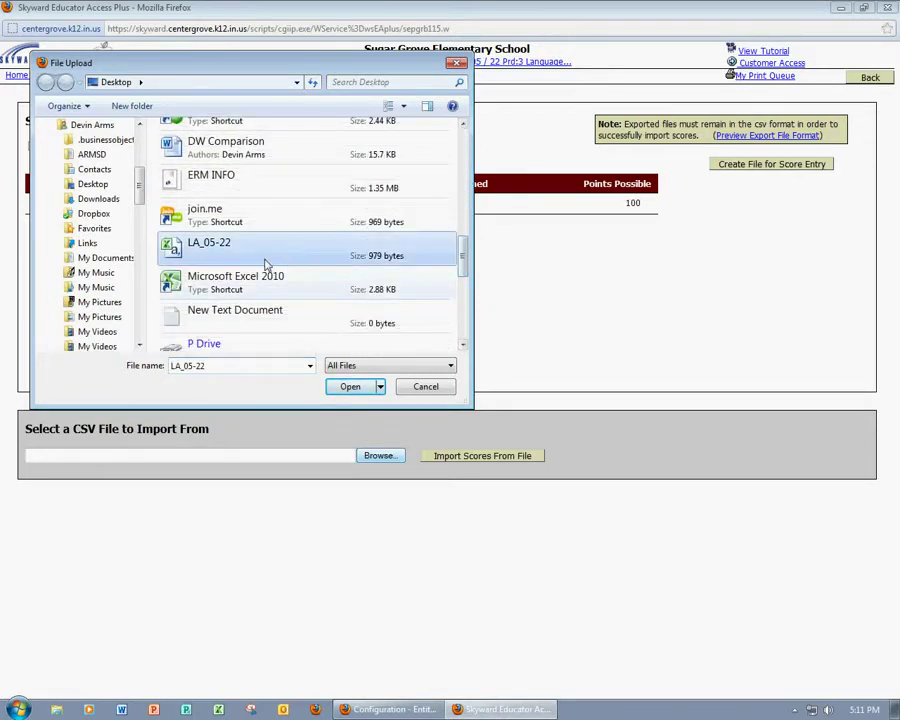
click(352, 386)
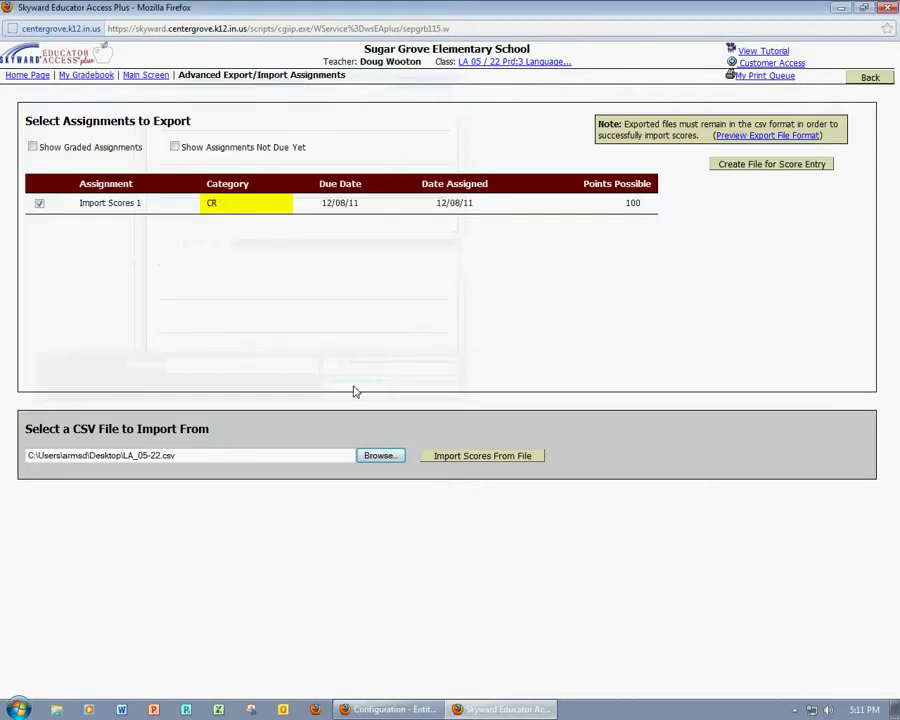
click(478, 457)
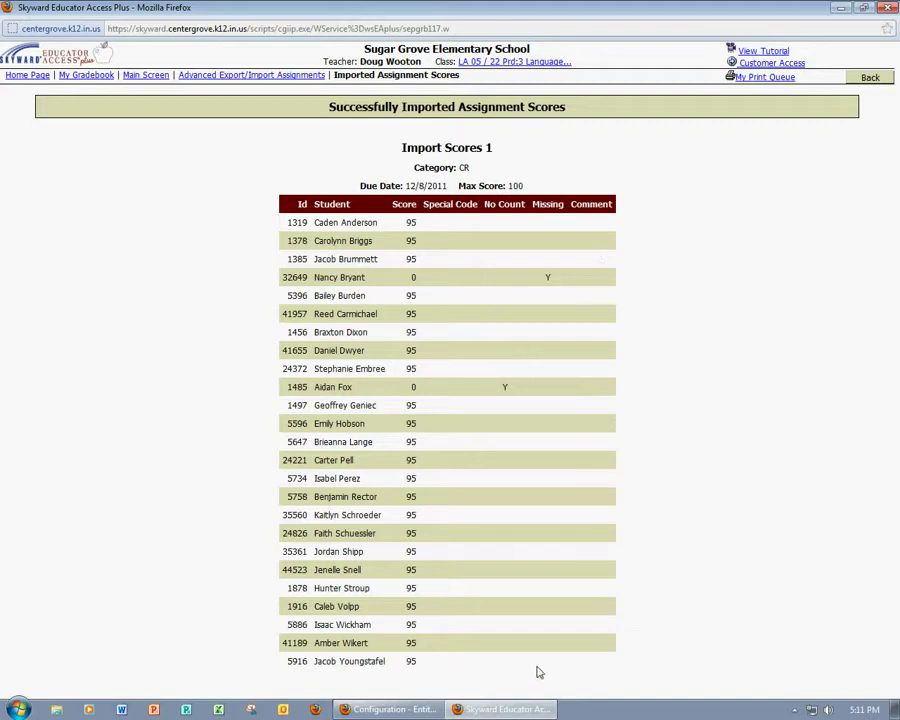
click(871, 80)
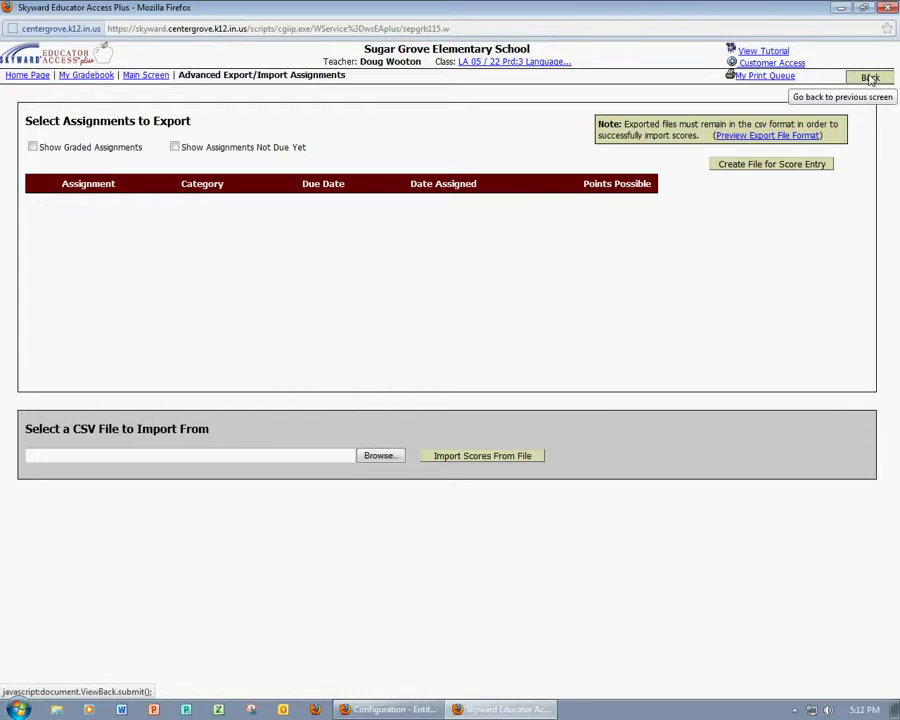
click(871, 80)
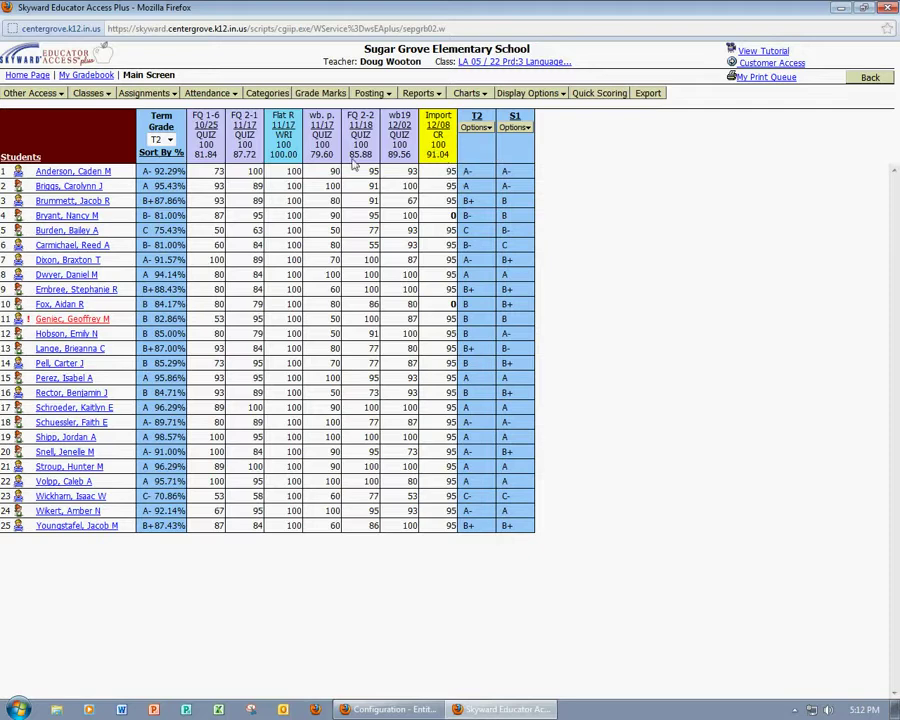
Add a Class Responsibility assignment with the description Import Scores 2 to the Language Arts class and save it.
click(150, 94)
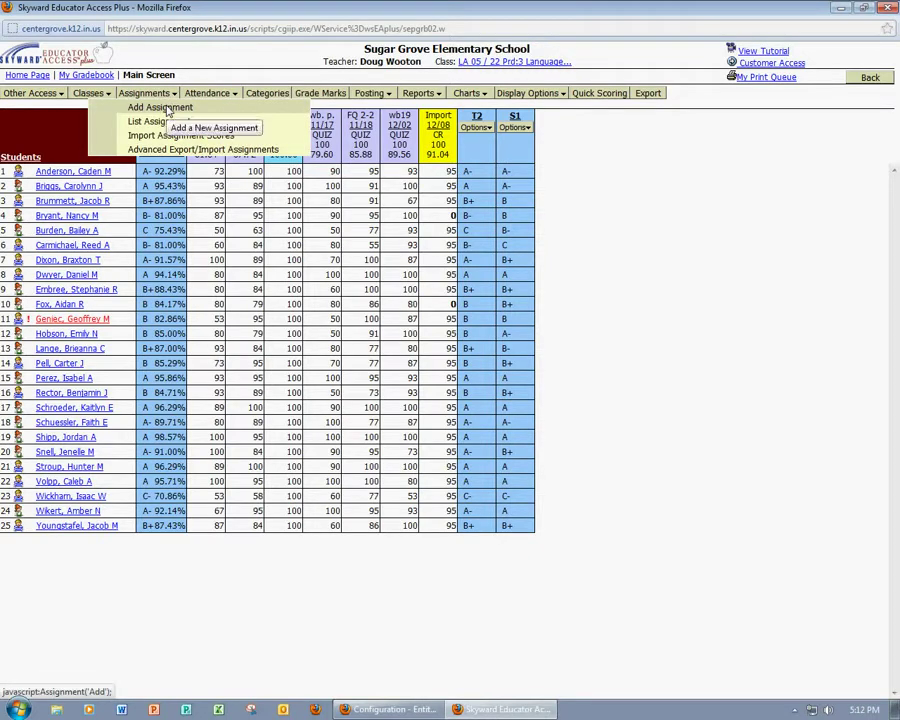
click(166, 109)
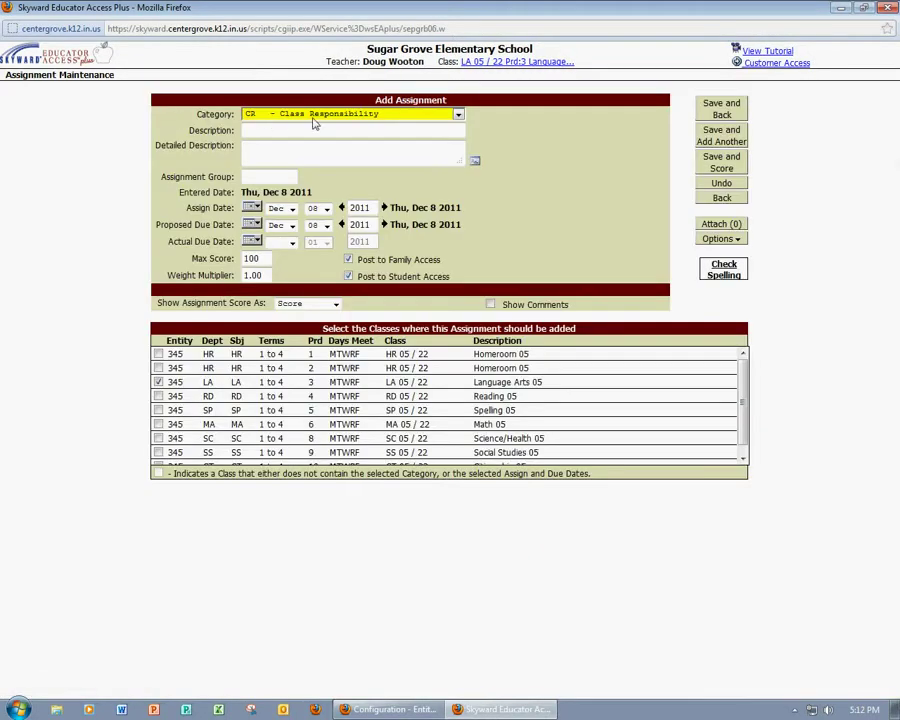
text(Imp)
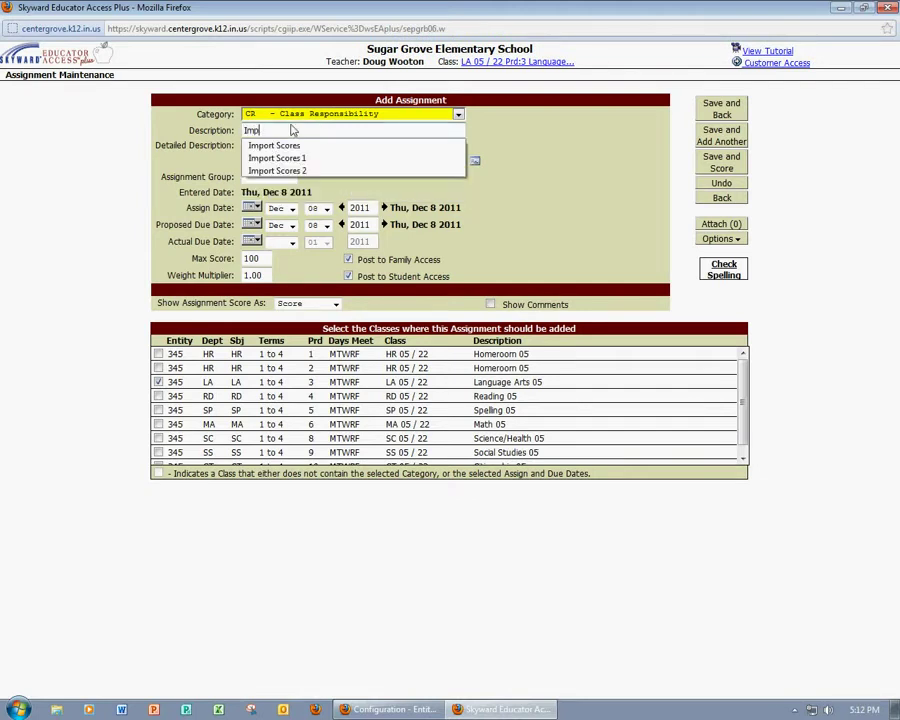
text(ort Scores 2)
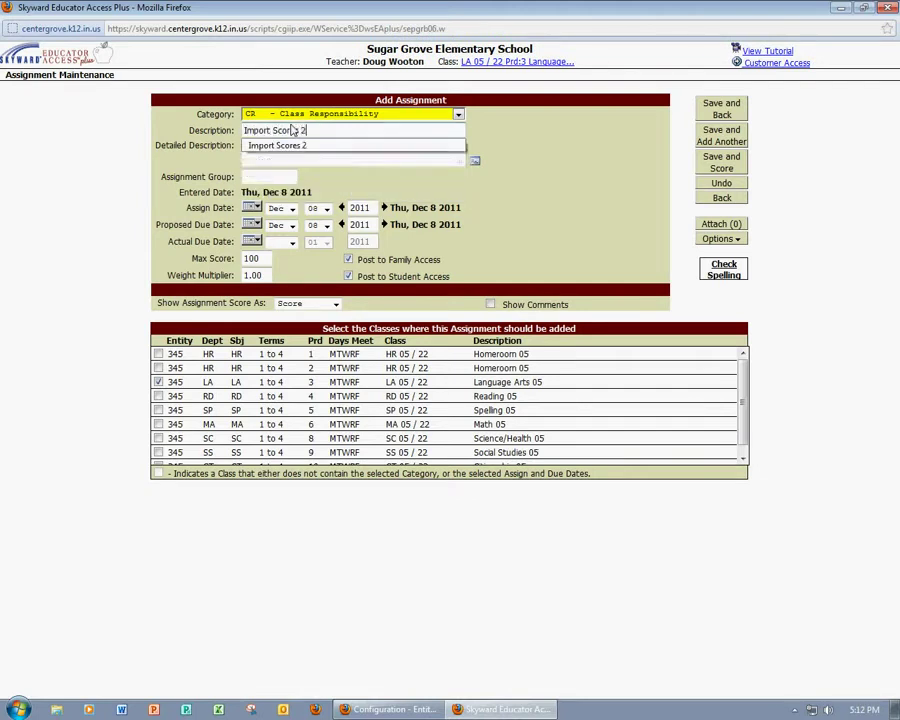
click(278, 146)
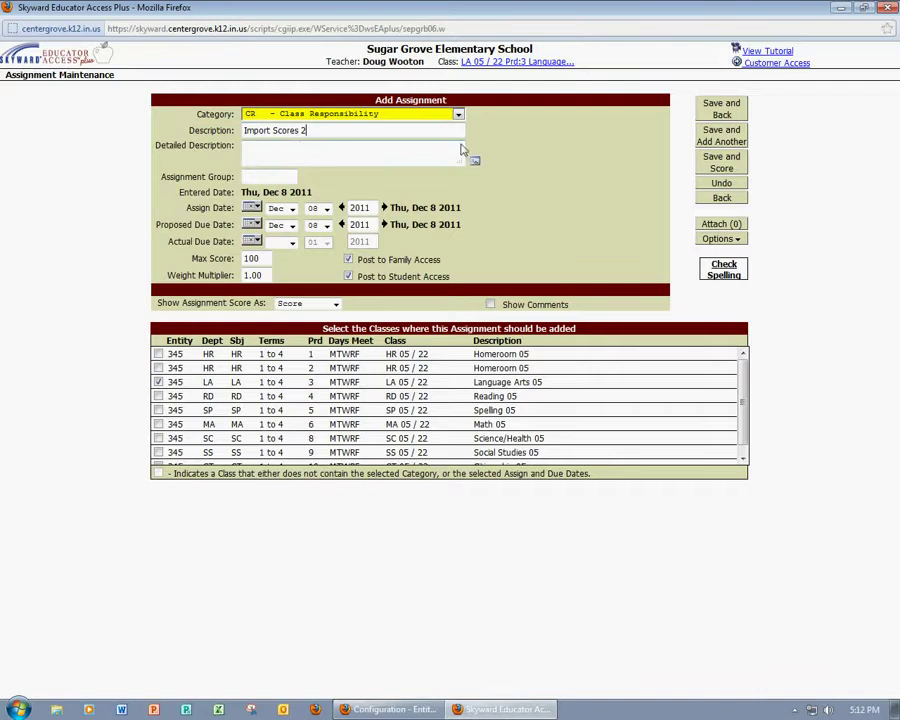
click(699, 104)
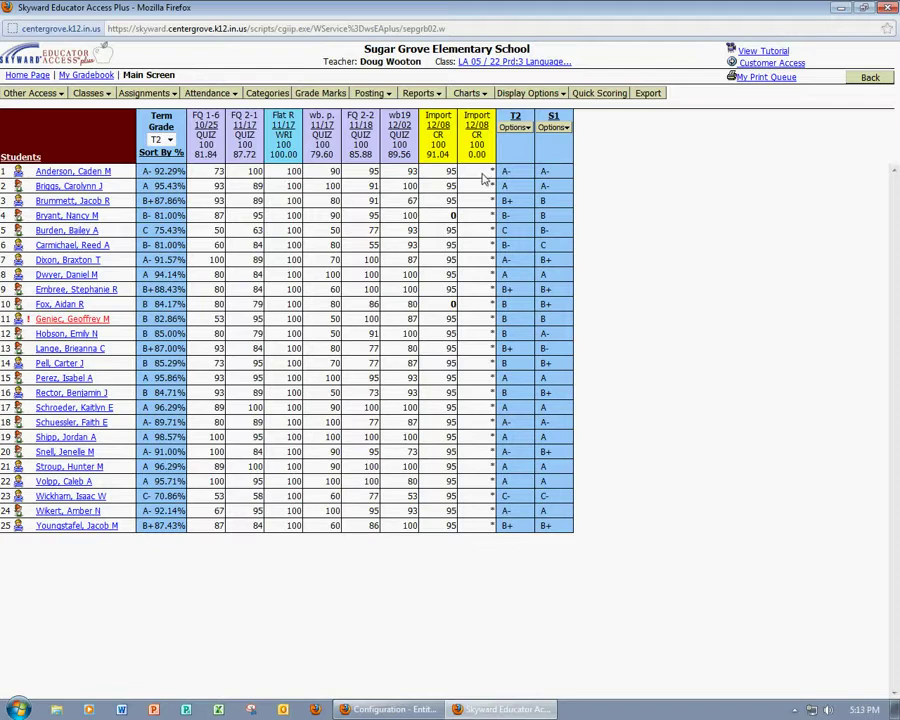
Export the Class Roster report to Excel using the Student Name;ID;Phone;Advisor template.
click(436, 96)
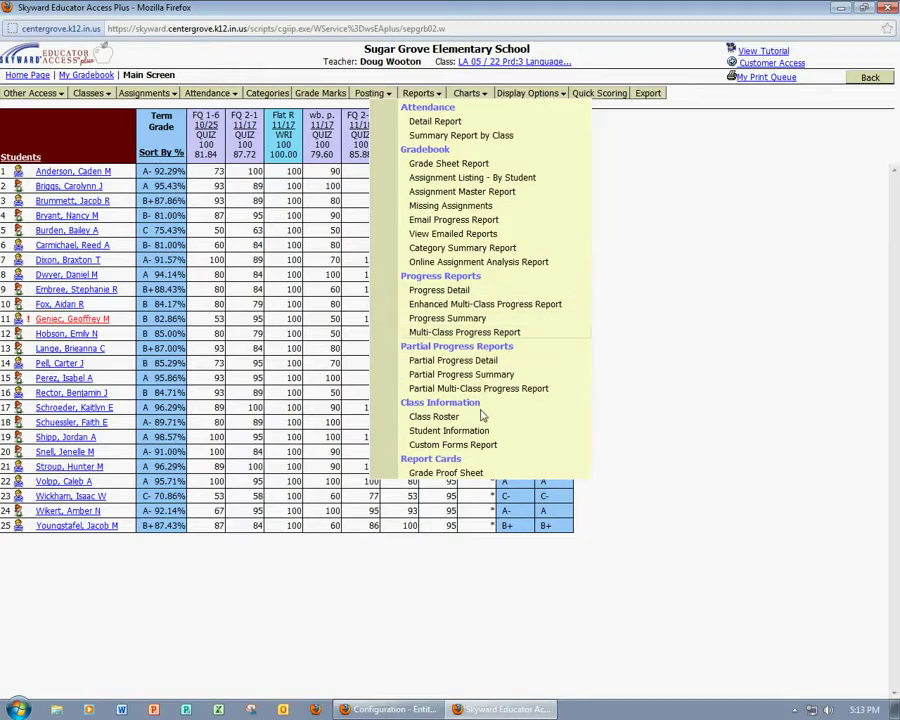
click(519, 422)
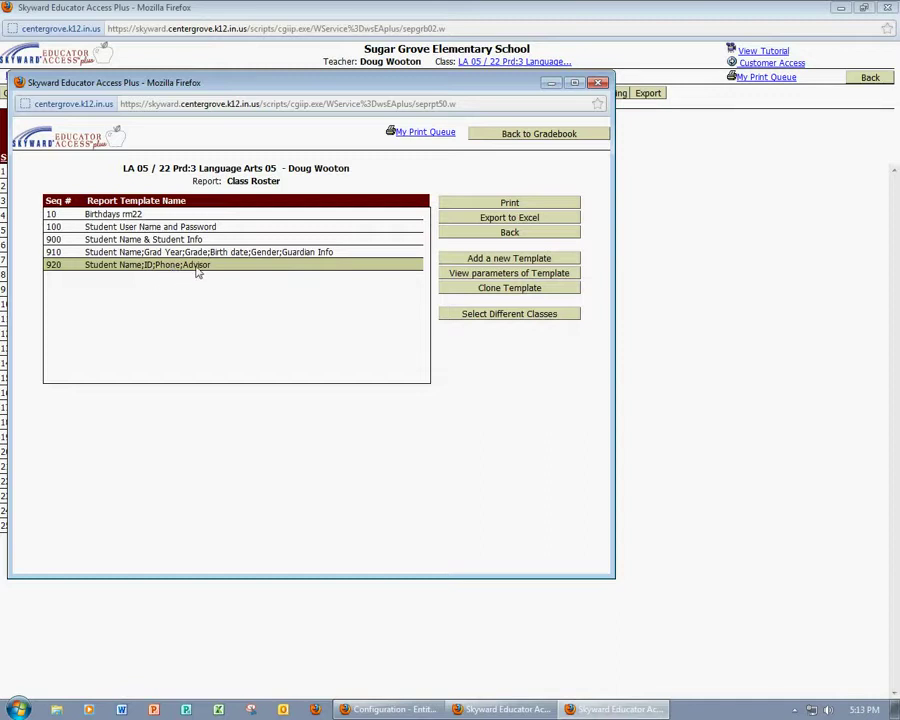
click(555, 220)
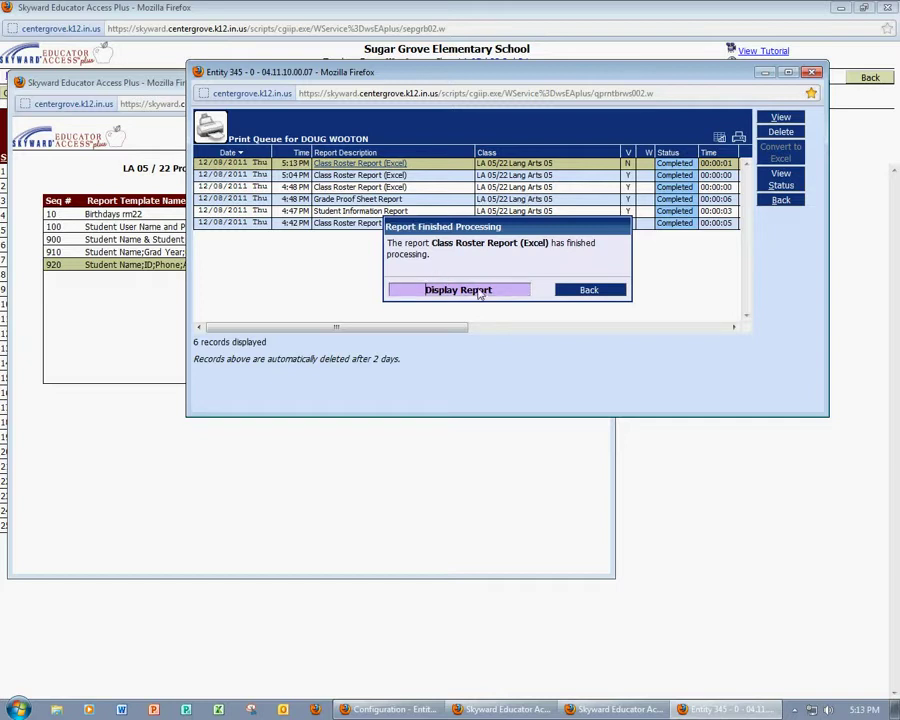
Save the finished roster report to the Desktop as a Microsoft Excel 97-2003 Worksheet and open it in Excel.
click(476, 293)
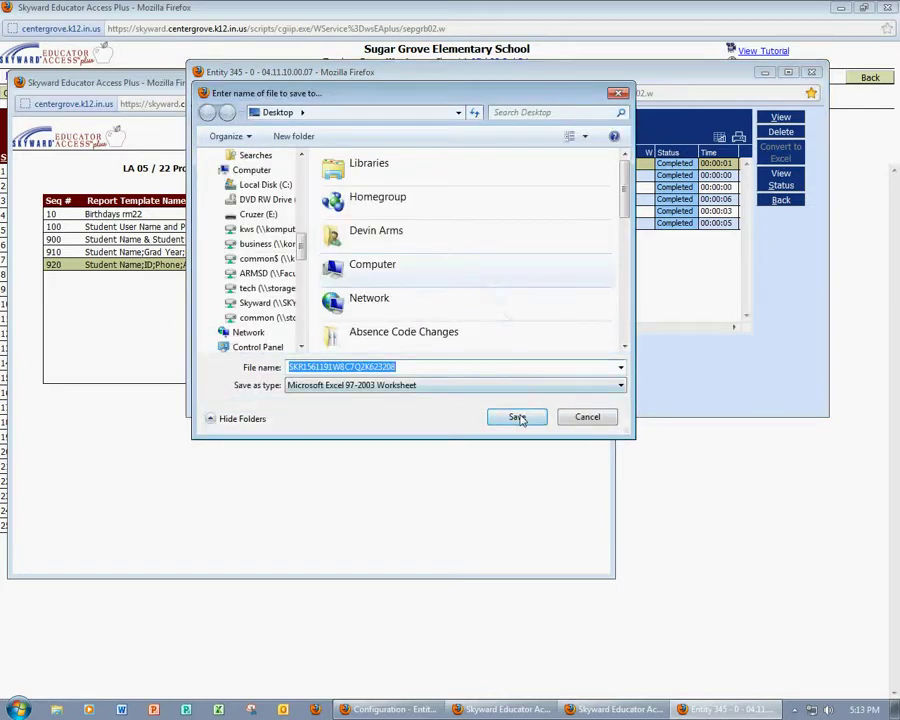
click(517, 417)
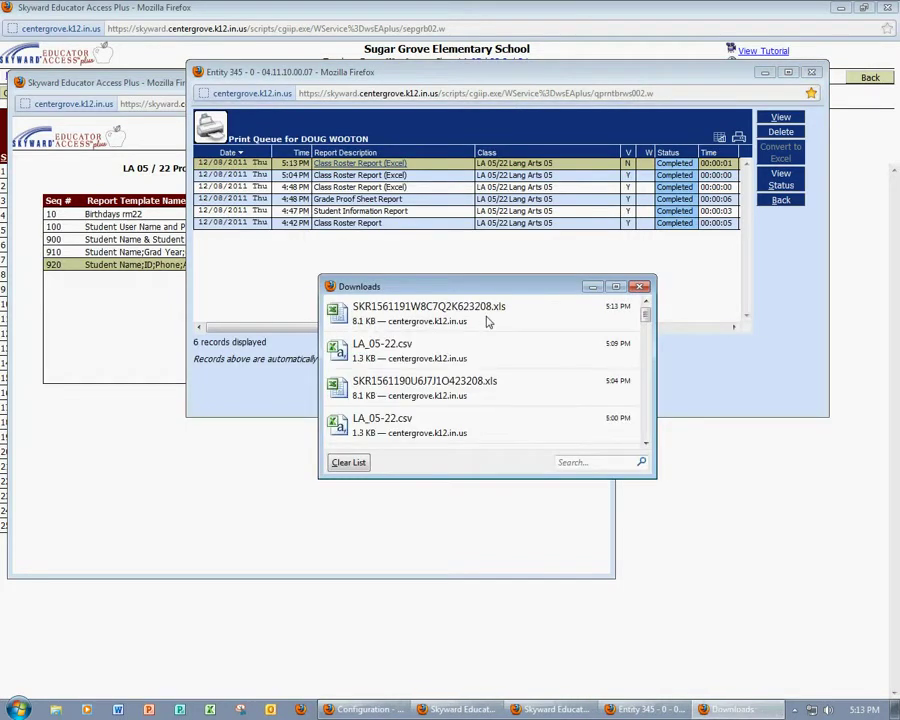
double_click(488, 313)
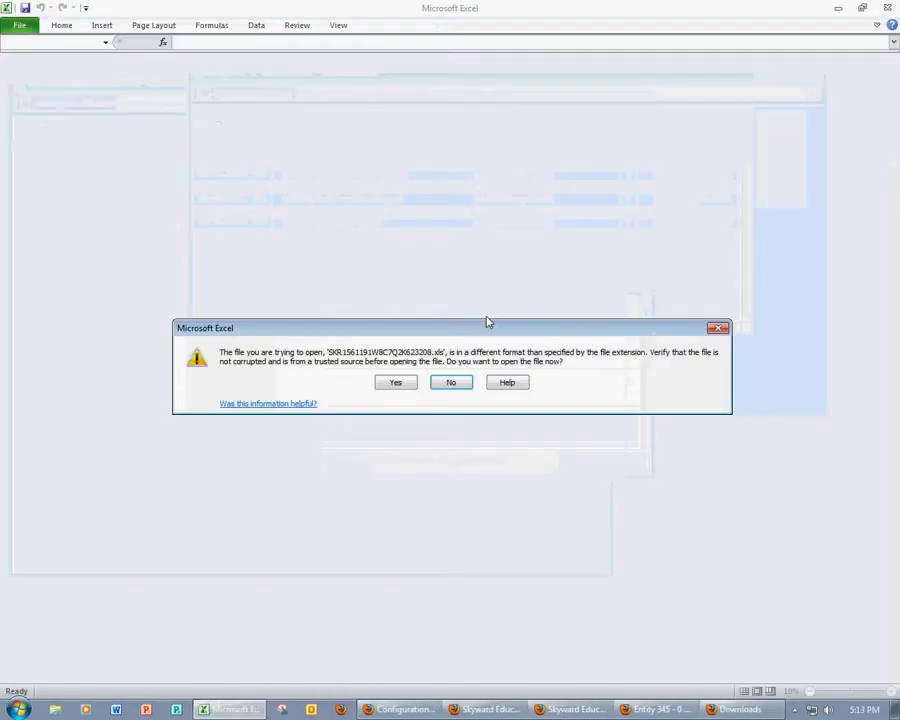
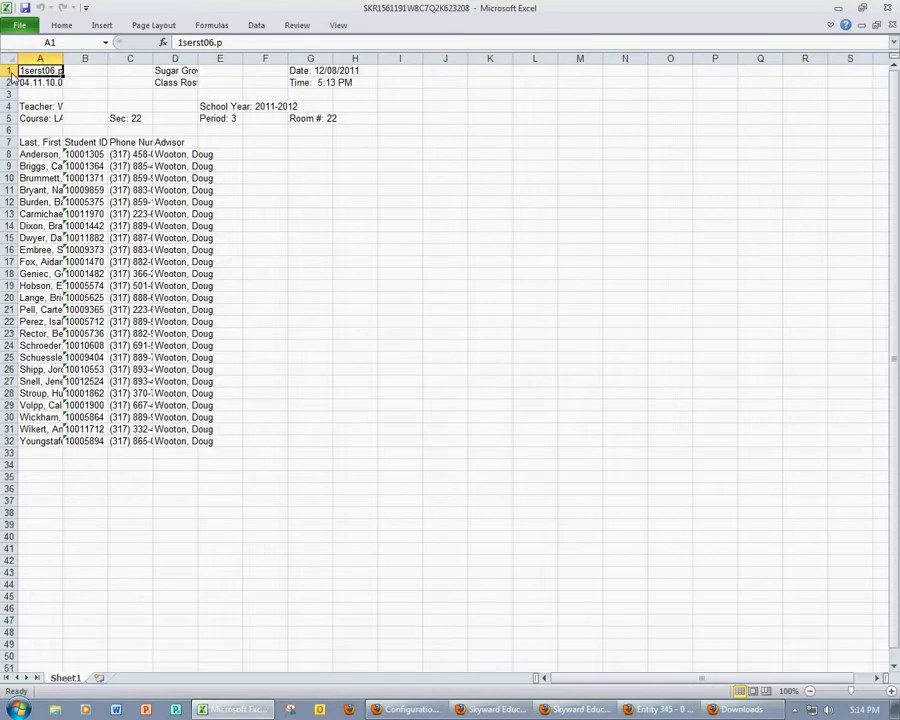
Delete heading rows 1 to 7 and the phone and advisor columns C to E from the roster.
drag(8, 70, 8, 142)
right_click(172, 94)
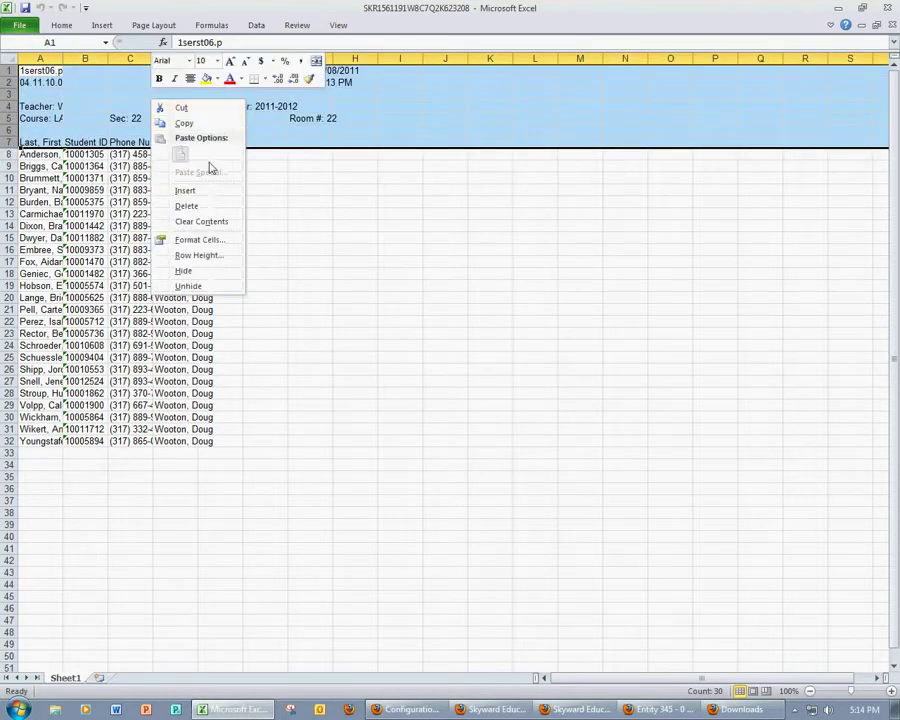
click(209, 206)
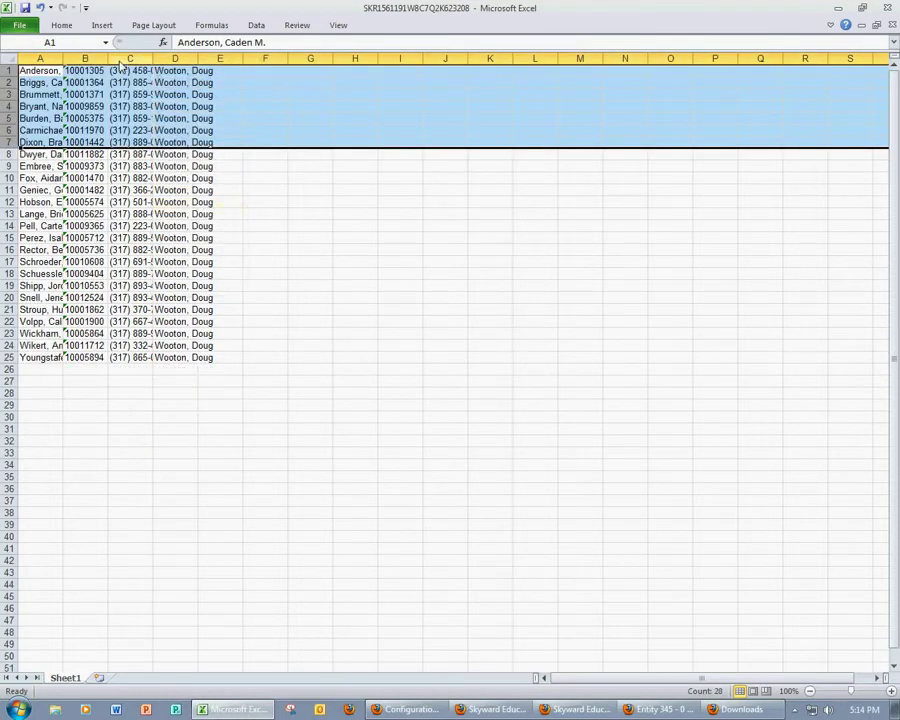
drag(130, 58, 220, 58)
right_click(191, 128)
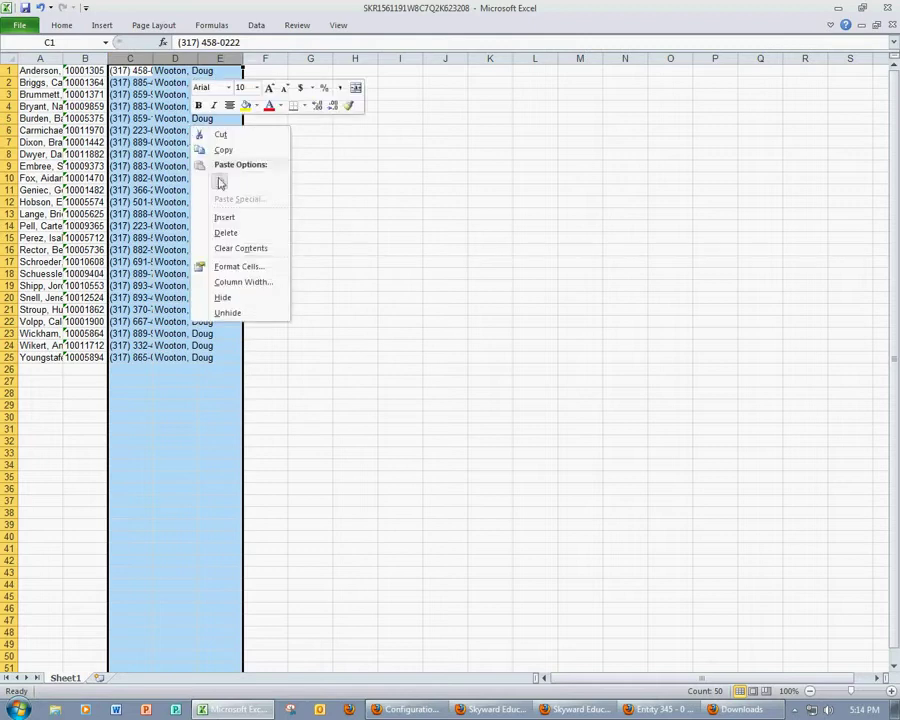
click(229, 233)
Widen column A to fit the full student names and insert a blank column before the student IDs.
click(46, 59)
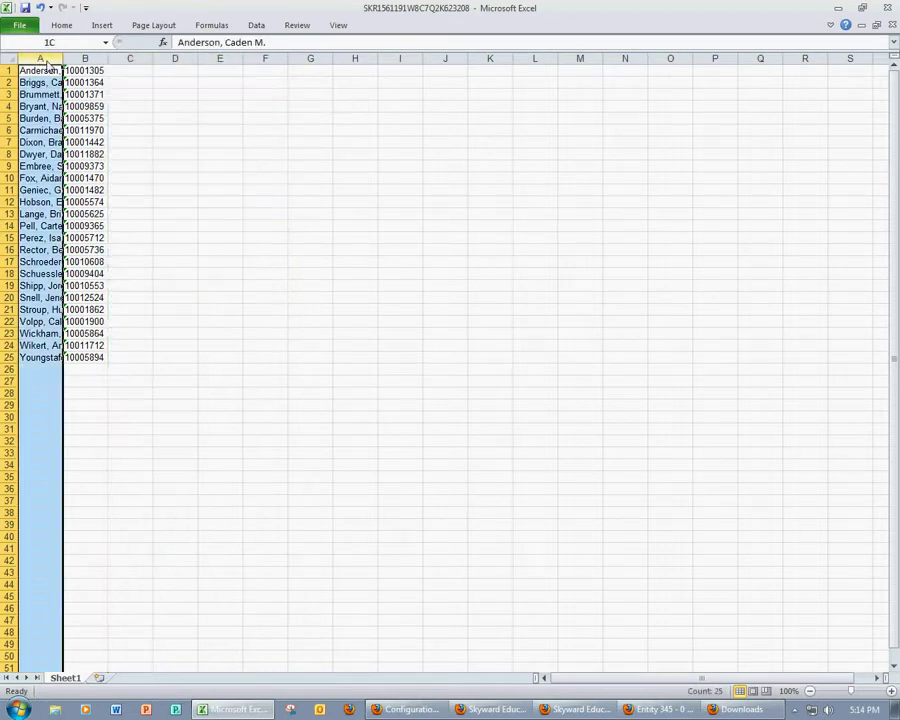
click(92, 59)
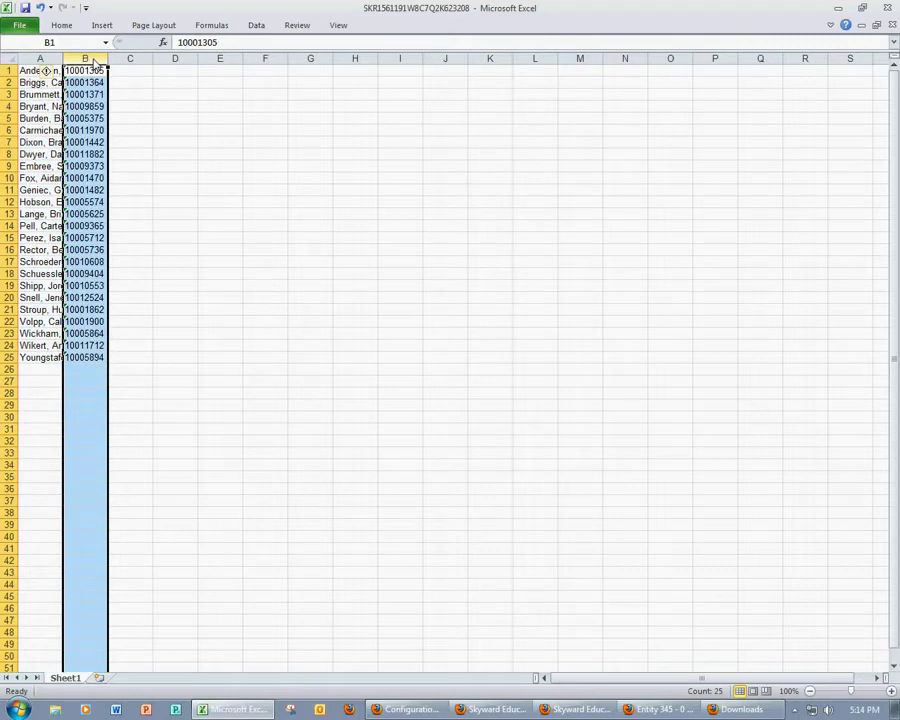
drag(63, 60, 137, 62)
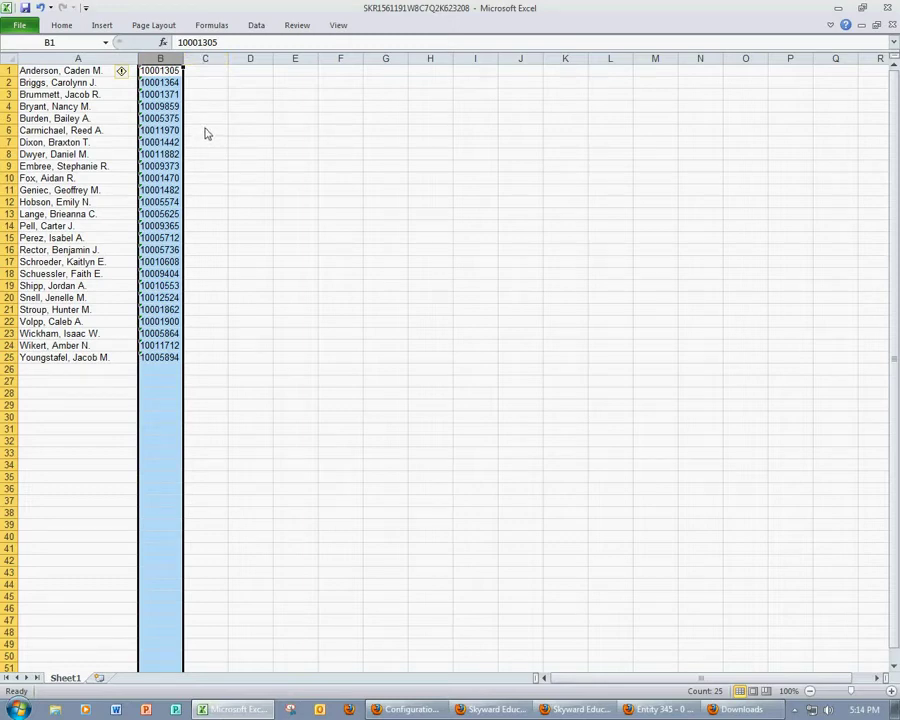
mouse_move(127, 73)
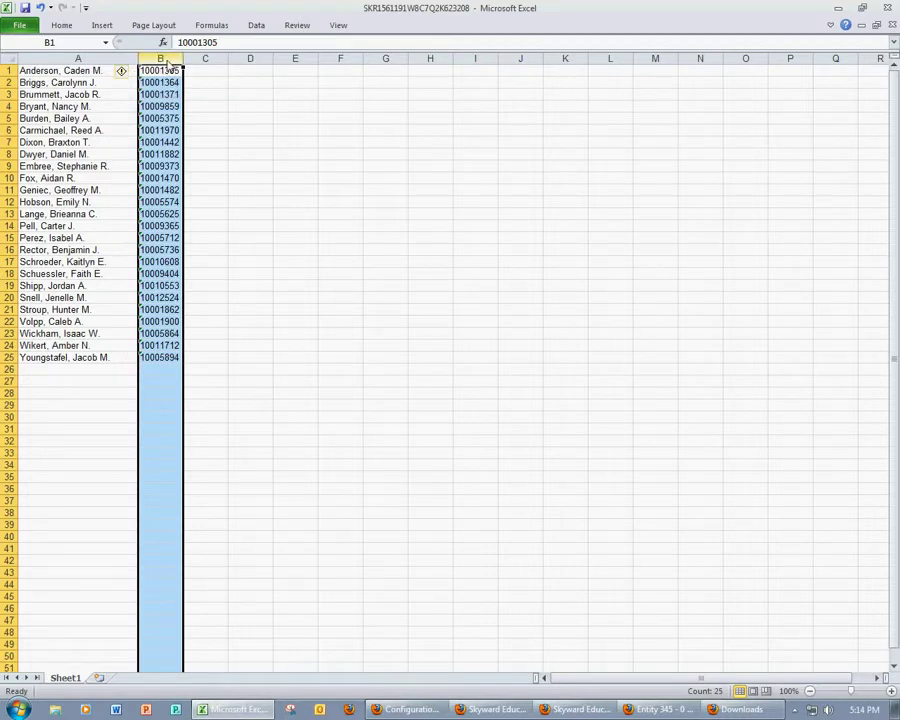
right_click(168, 61)
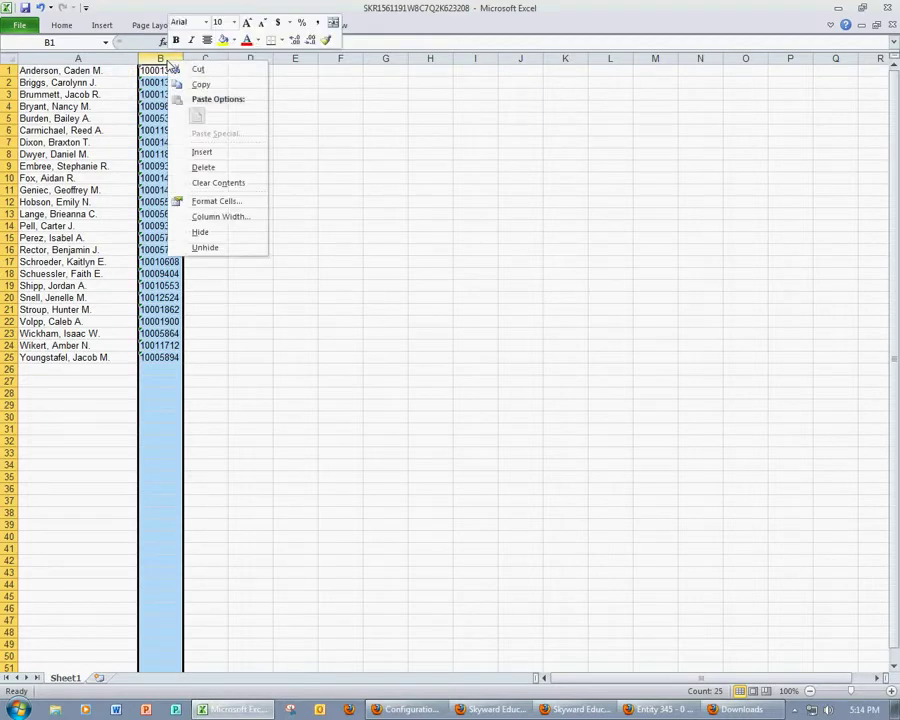
click(233, 152)
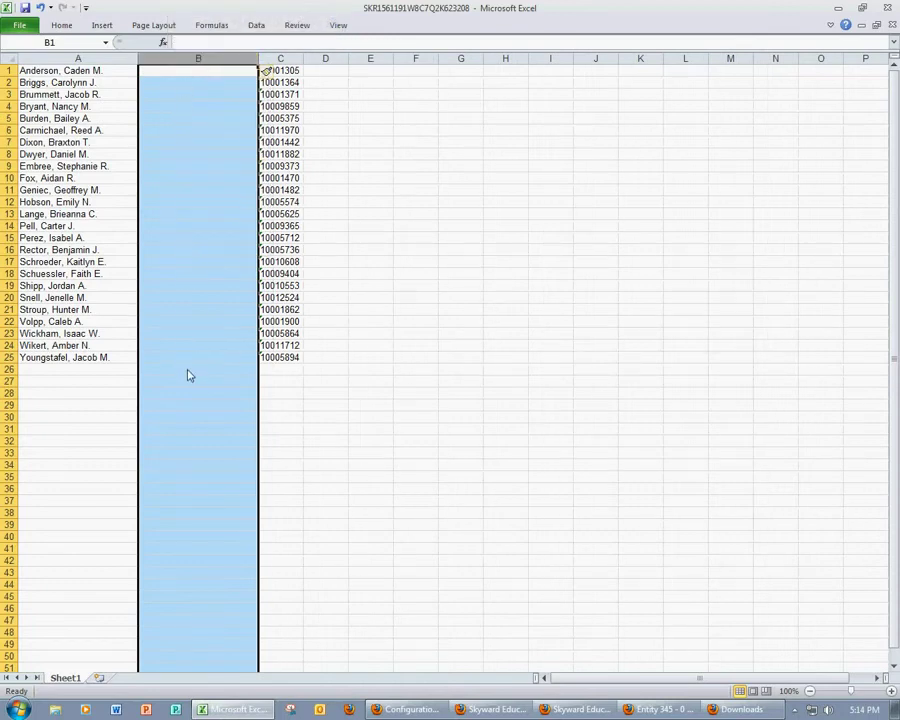
Split the full names in column A into last and first names with Text to Columns, delimited by comma instead of tab.
click(77, 59)
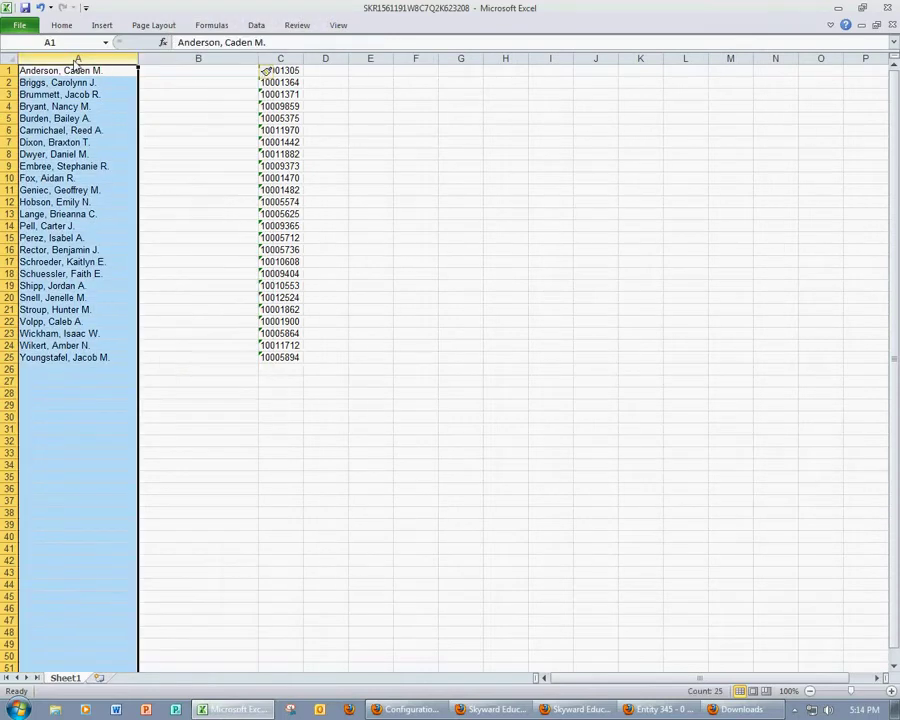
click(258, 25)
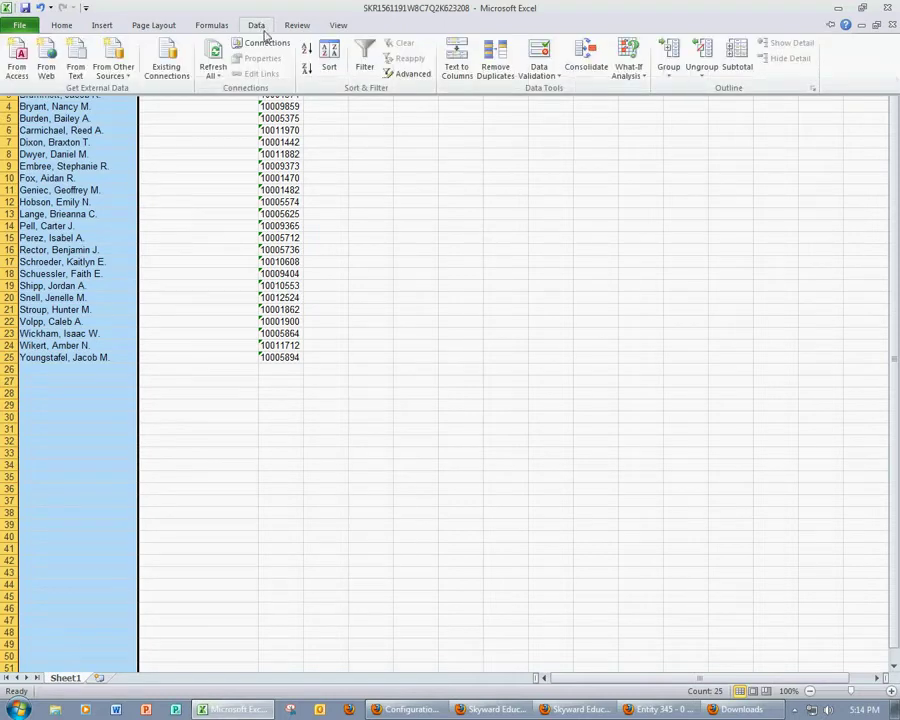
click(457, 64)
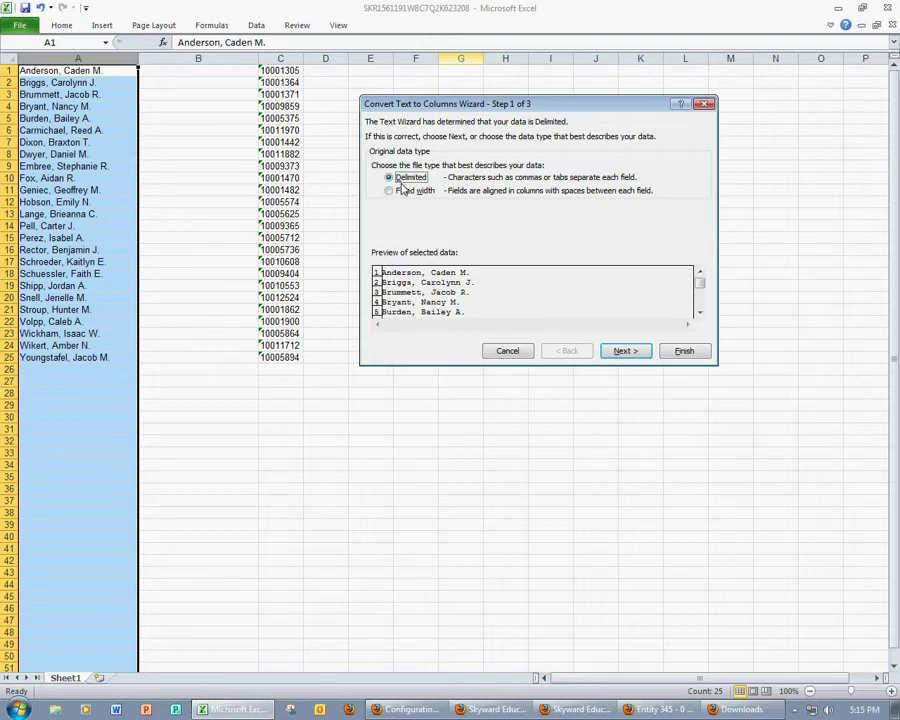
click(626, 351)
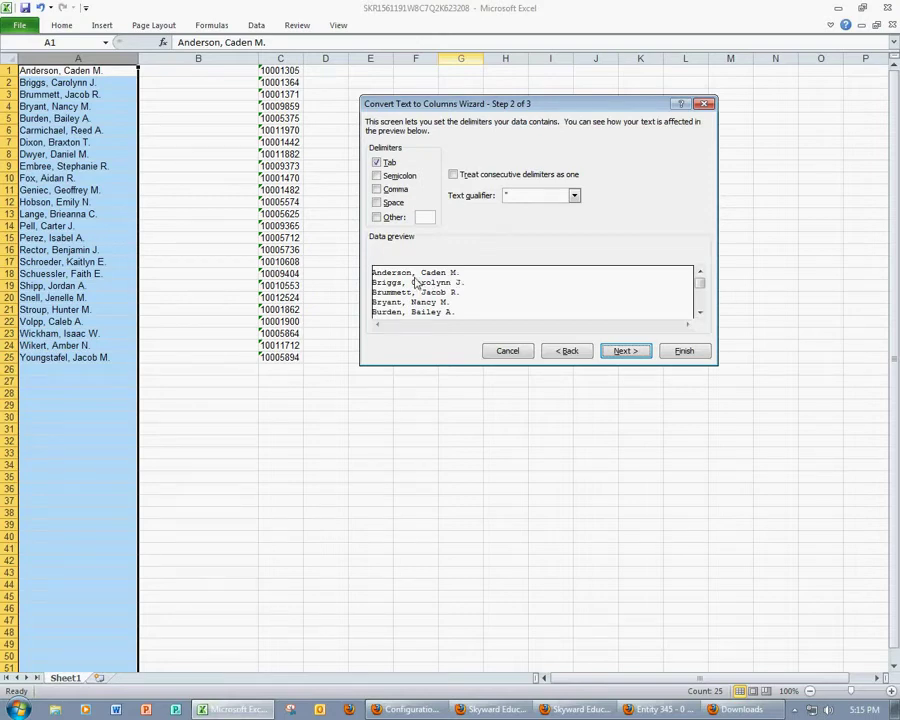
click(379, 164)
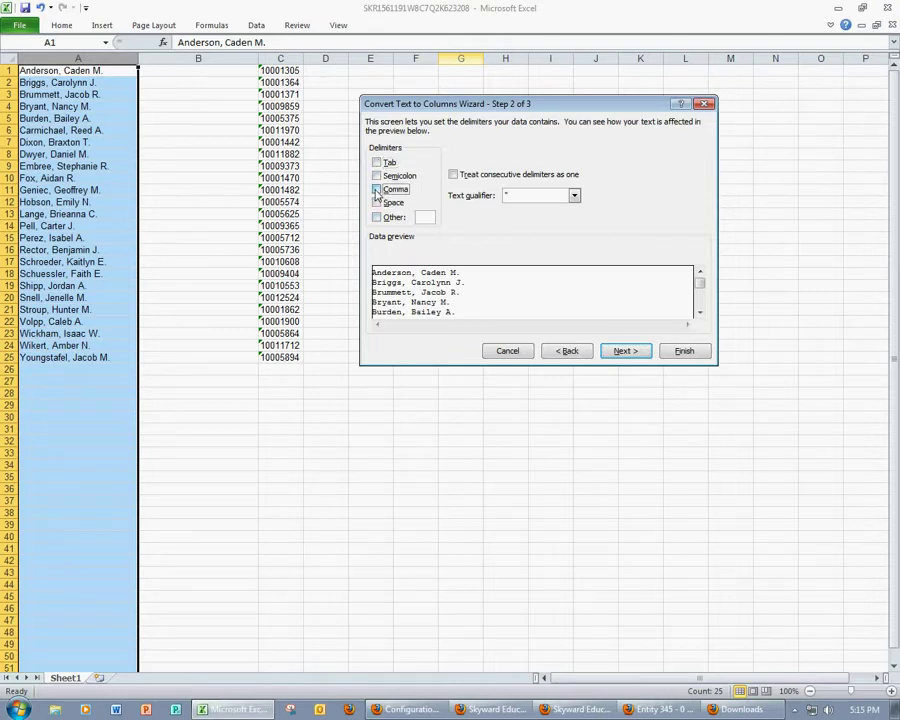
click(377, 190)
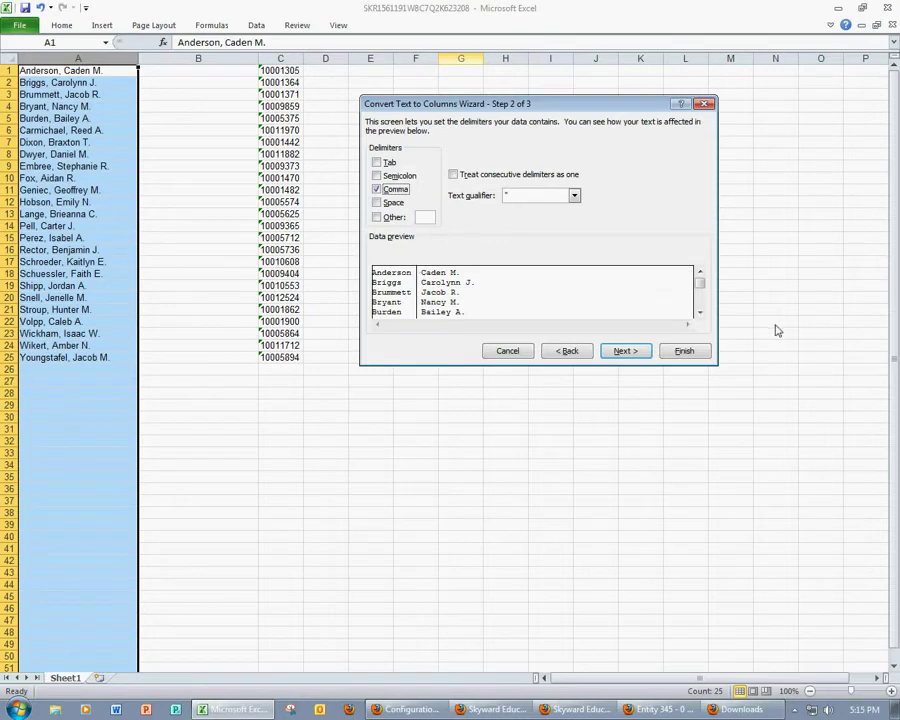
click(624, 352)
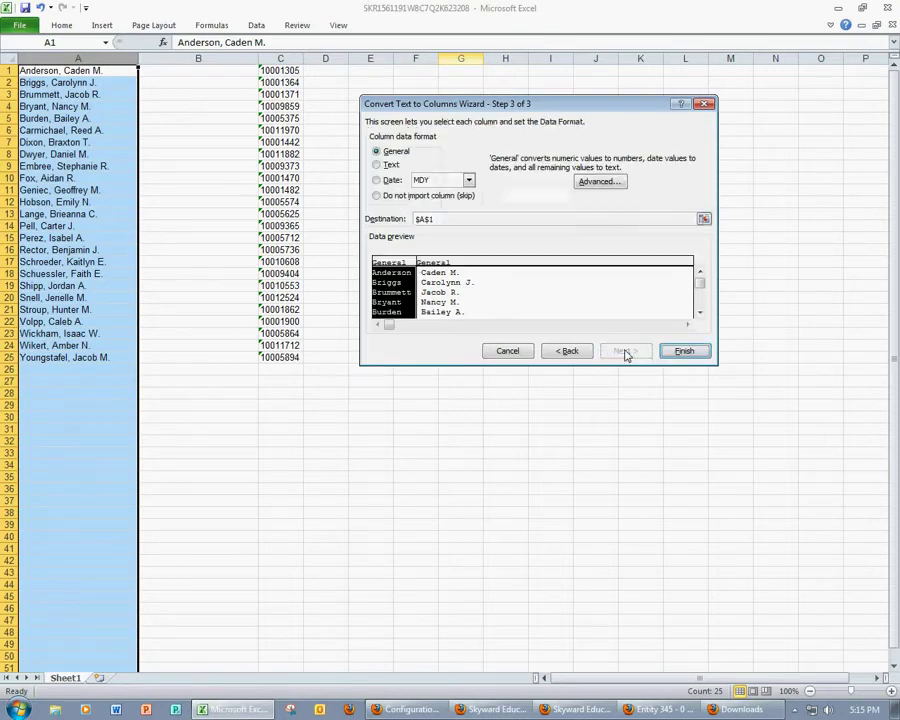
click(688, 354)
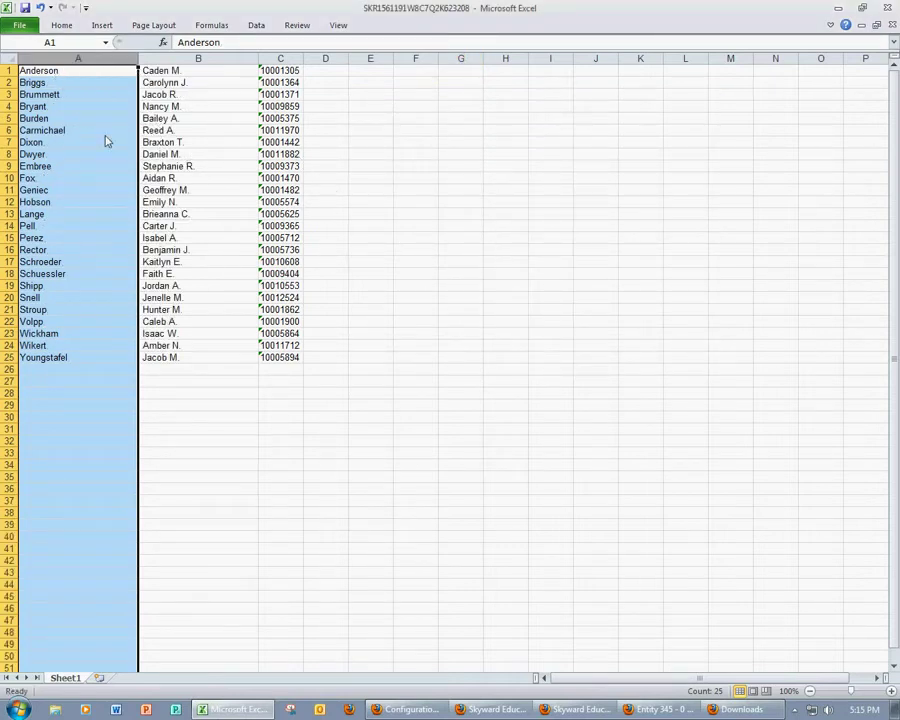
click(473, 194)
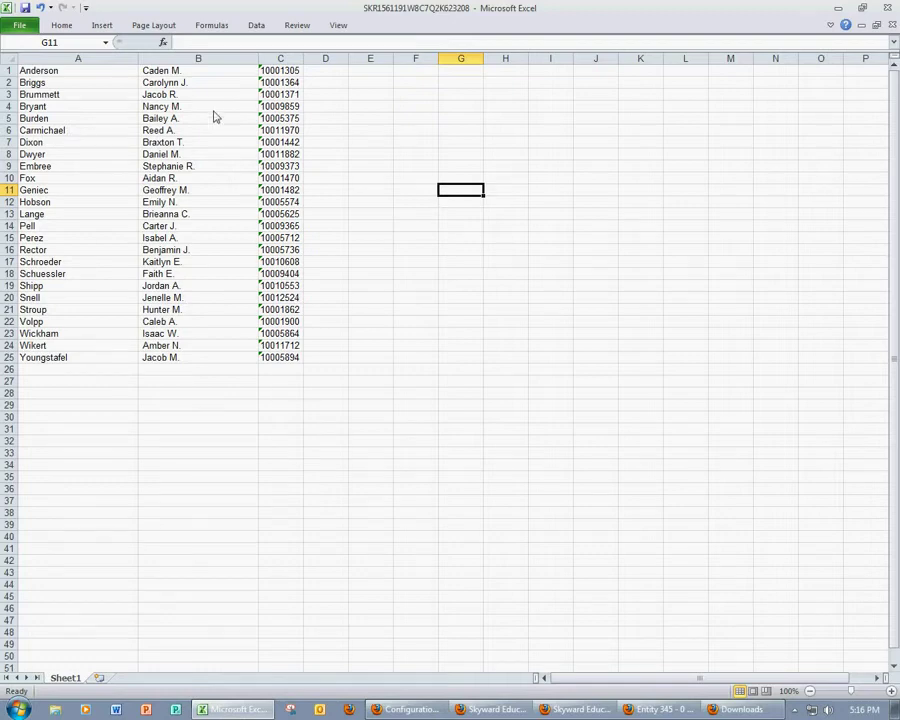
click(20, 25)
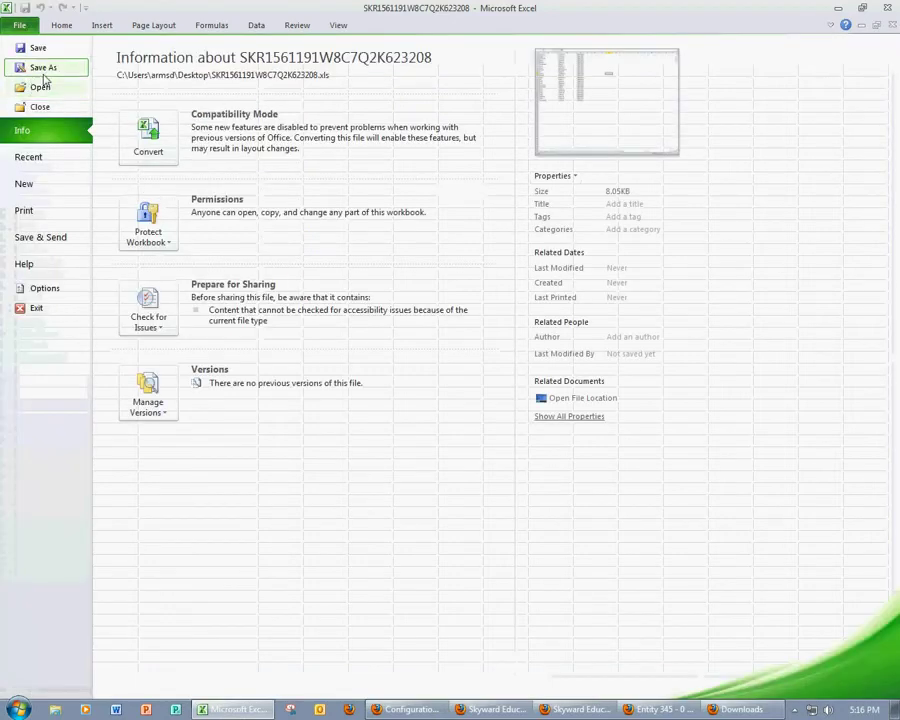
click(44, 68)
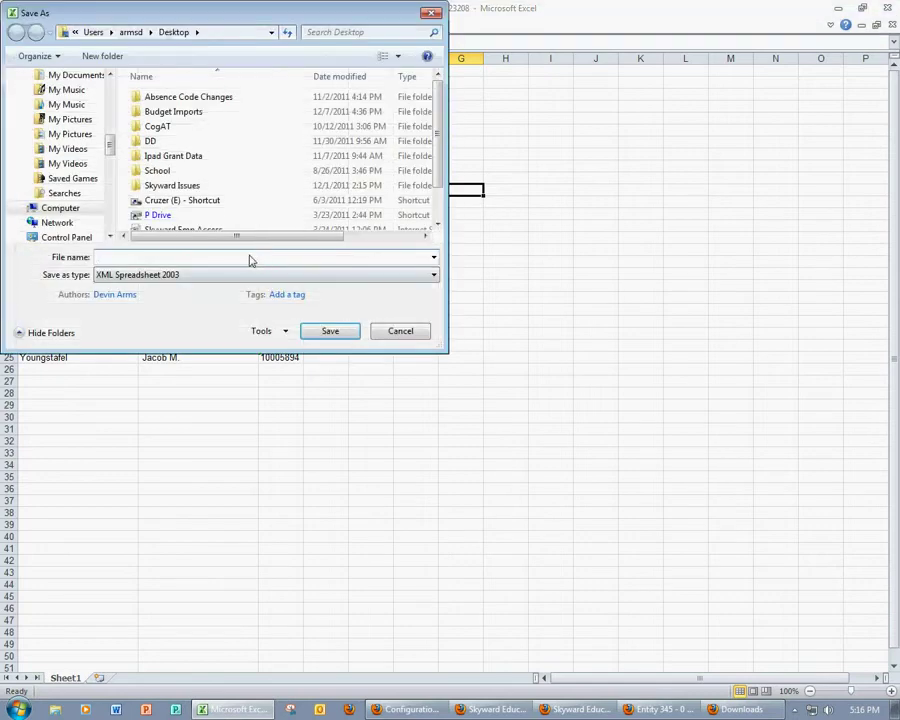
text(Student Import Info)
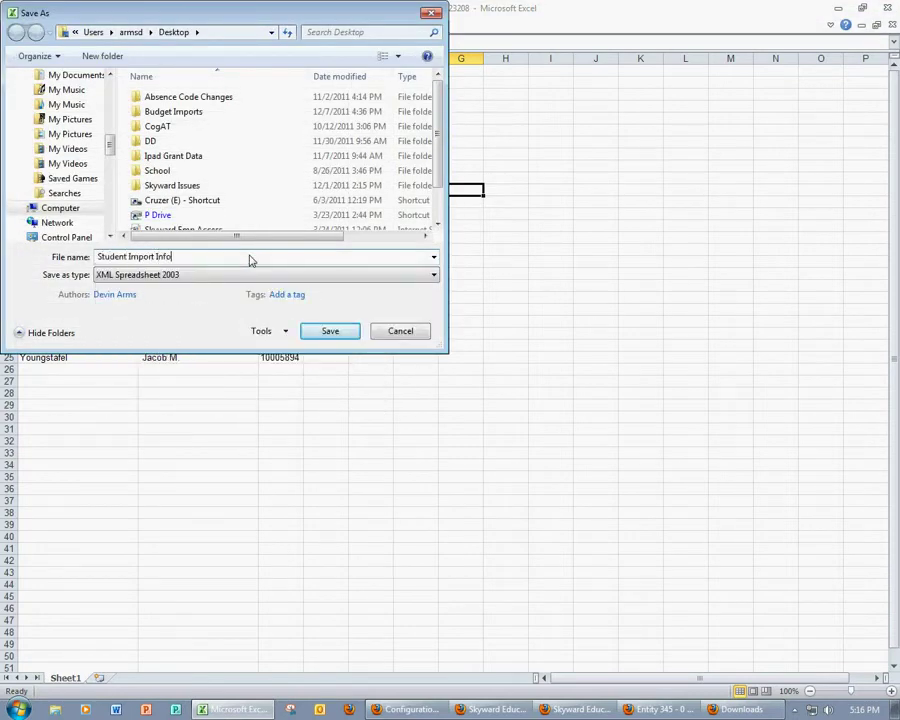
scroll(104, 116, up, 8)
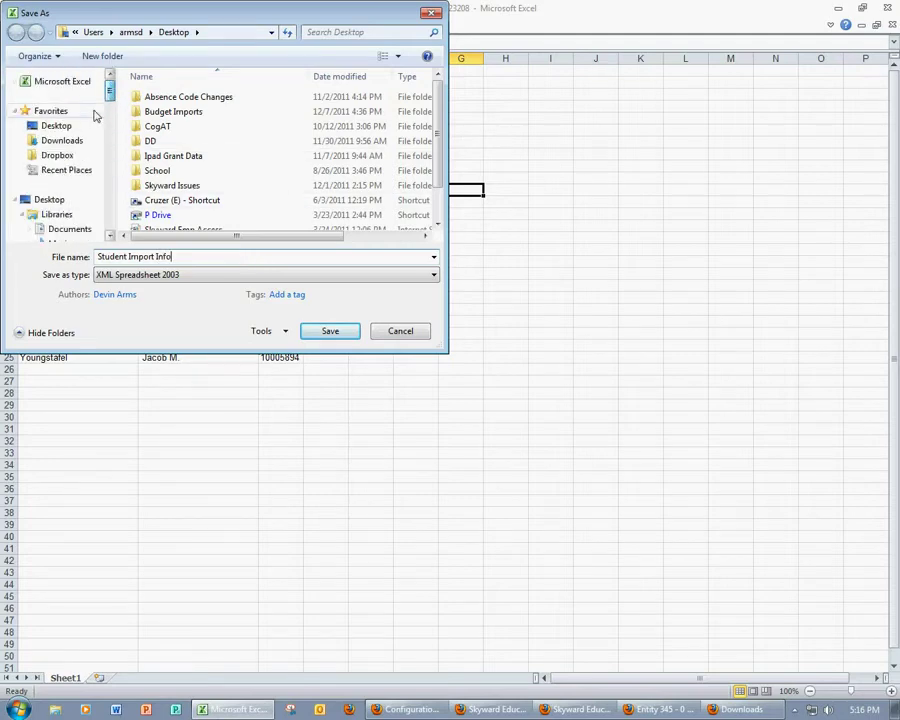
click(405, 334)
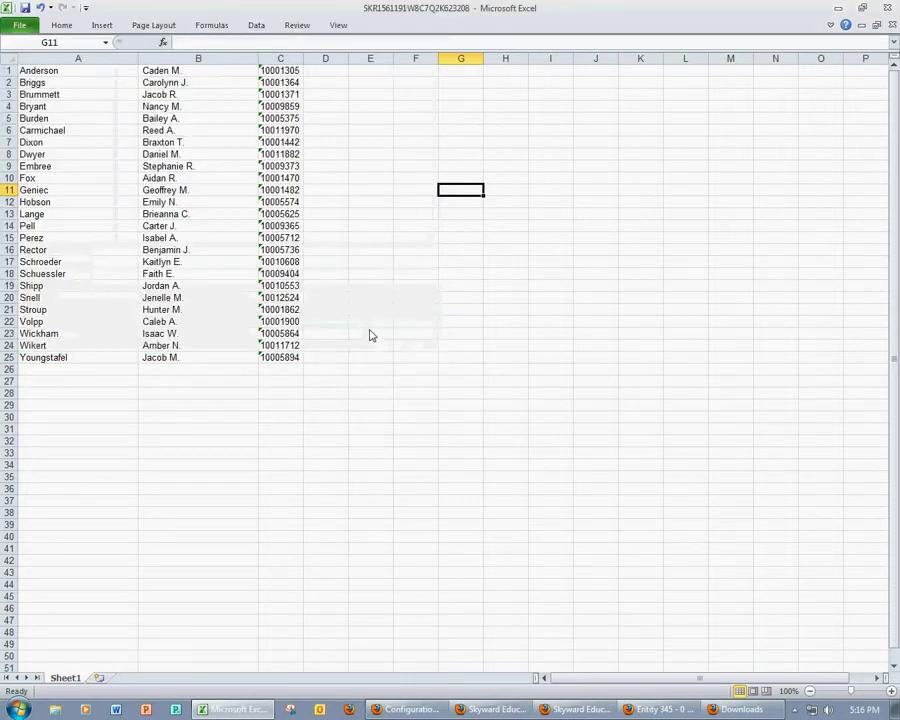
Enter the scores 84, 99, 100, 50 and 60 for the first five students in cells D1 to D5.
click(330, 72)
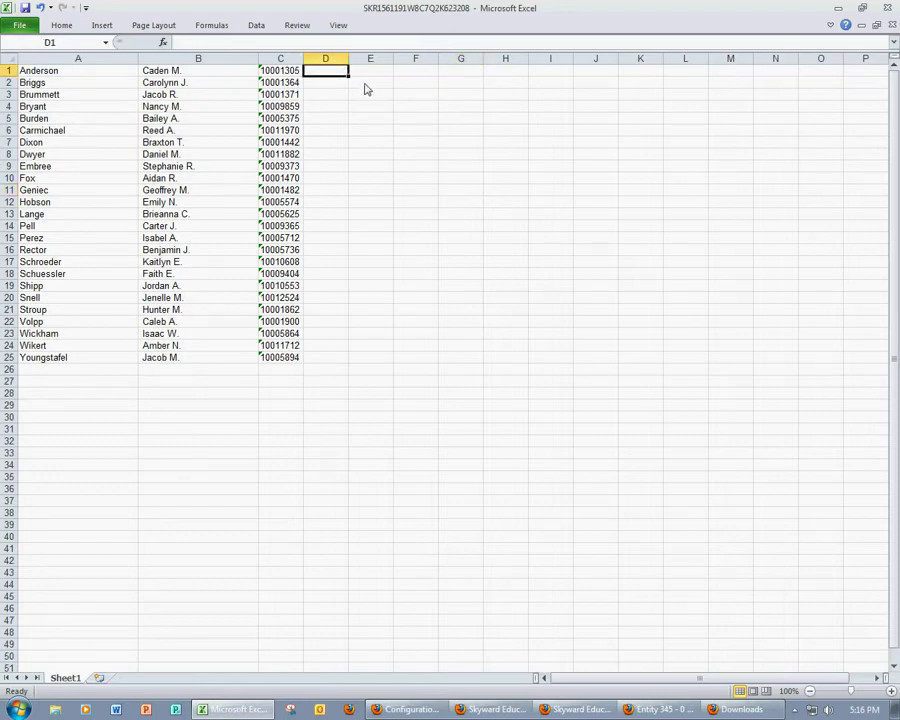
text(84)
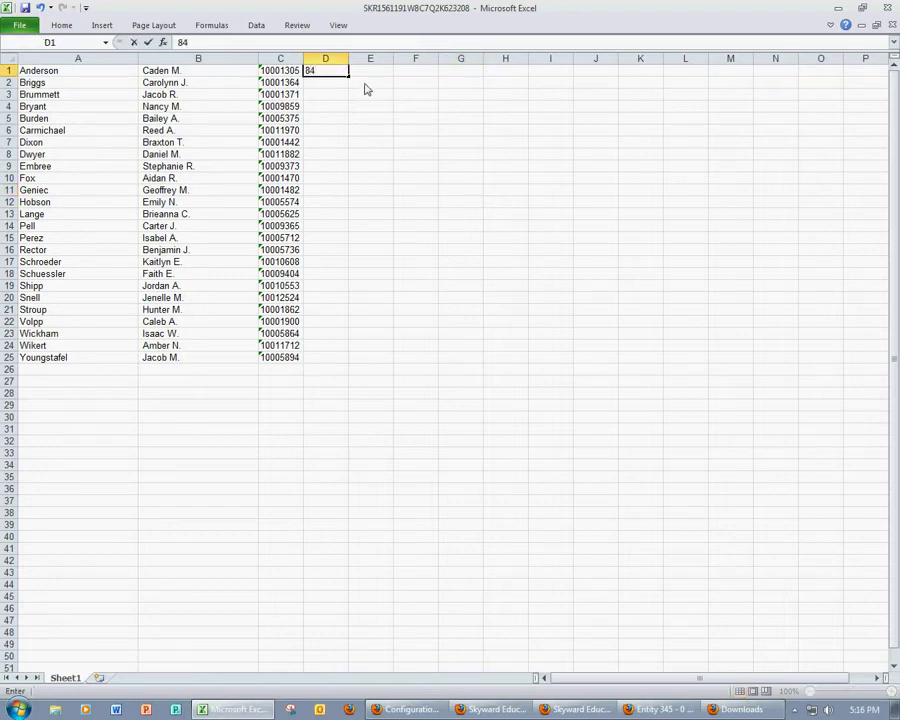
key(Return)
text(99)
key(Return)
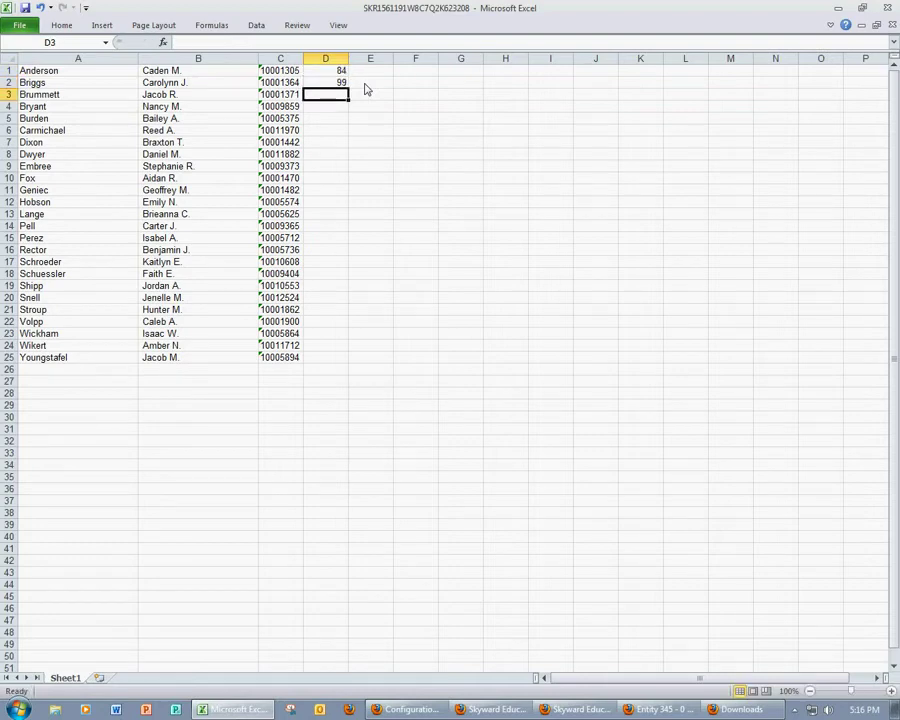
text(100)
key(Return)
text(50)
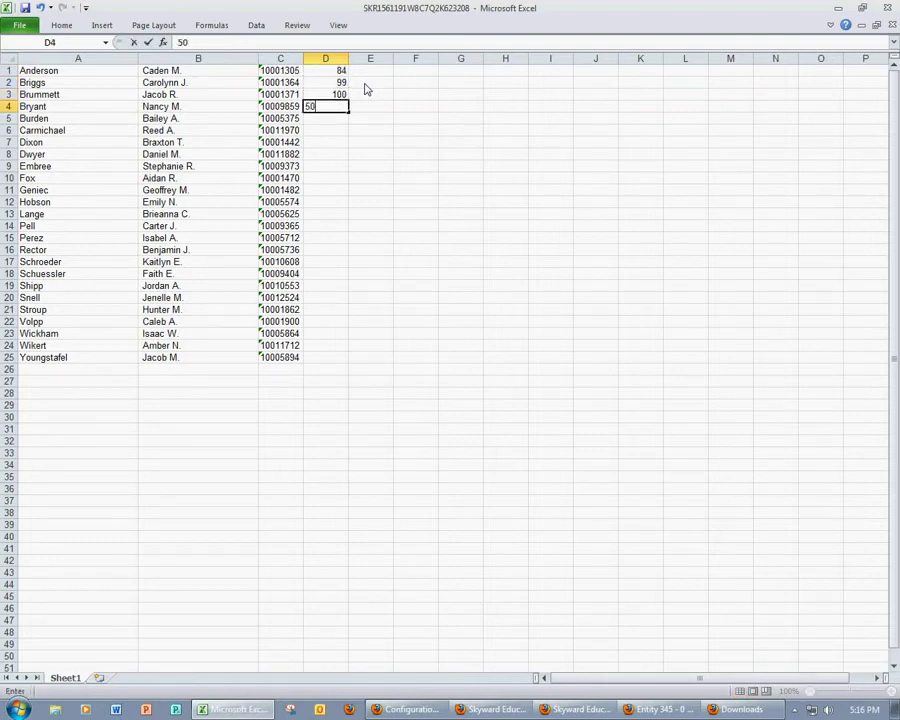
key(Return)
text(60)
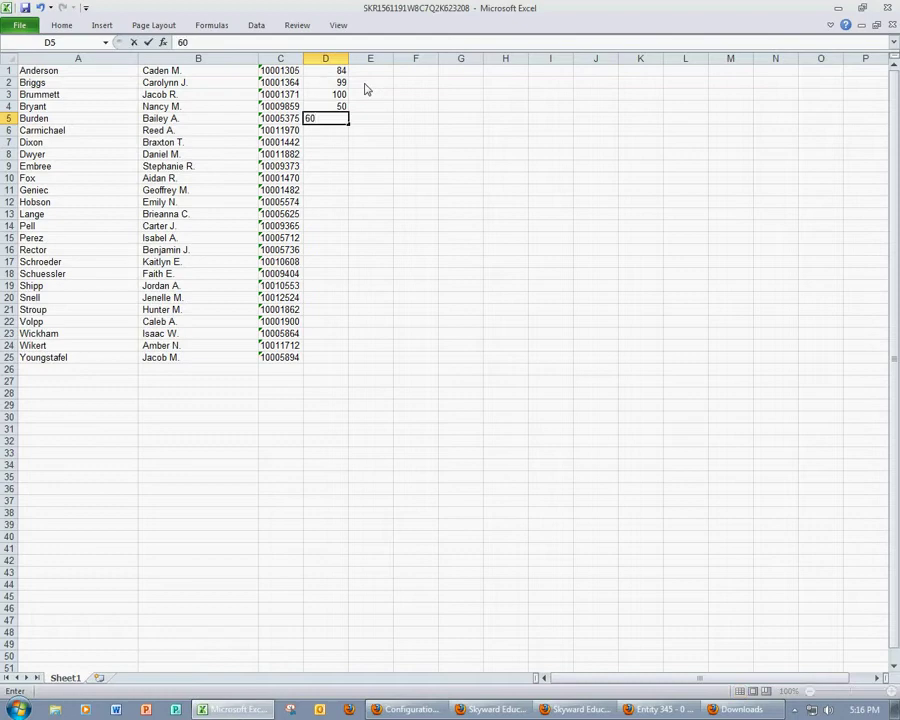
key(Return)
Copy the score of 60 from D5 to the remaining students in cells D6 to D25.
click(341, 119)
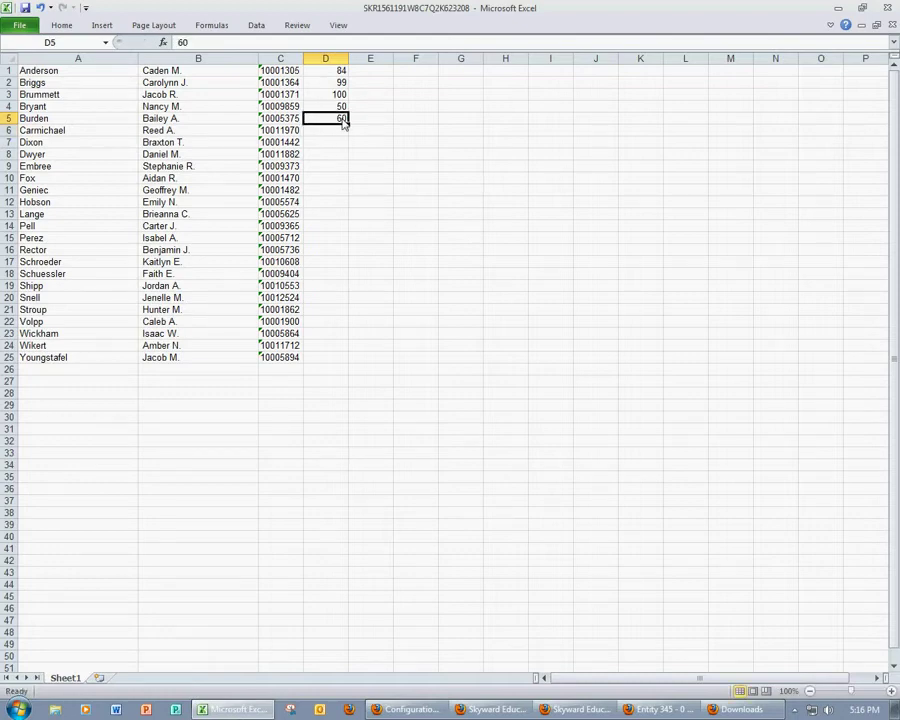
key(ctrl+c)
drag(338, 131, 342, 362)
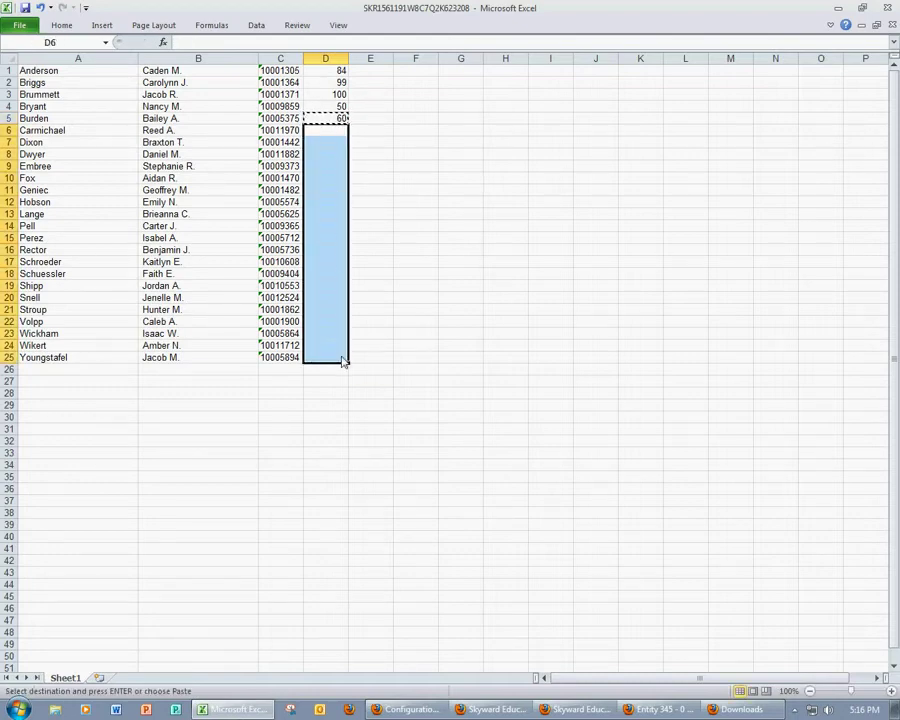
key(ctrl+v)
click(488, 300)
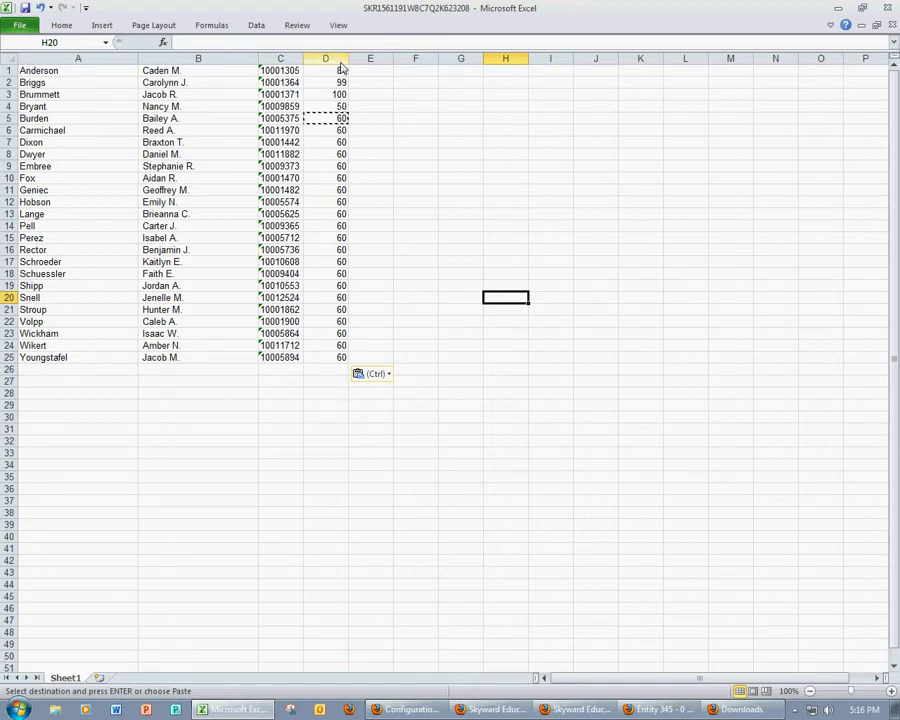
Save the score sheet to the Desktop as Import in CSV (Comma delimited) format, keeping that format.
click(19, 27)
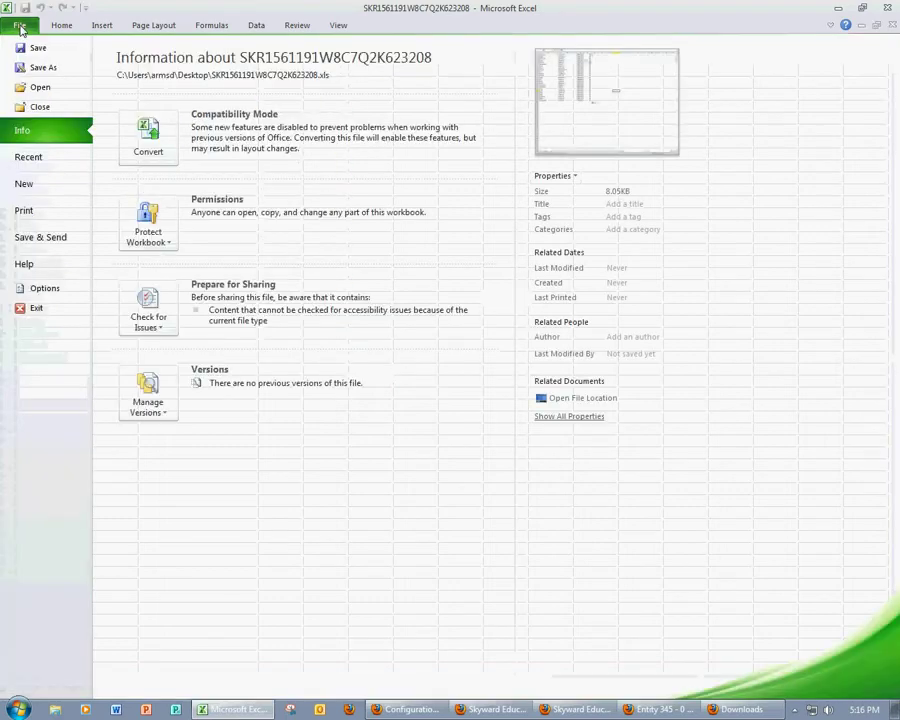
click(37, 68)
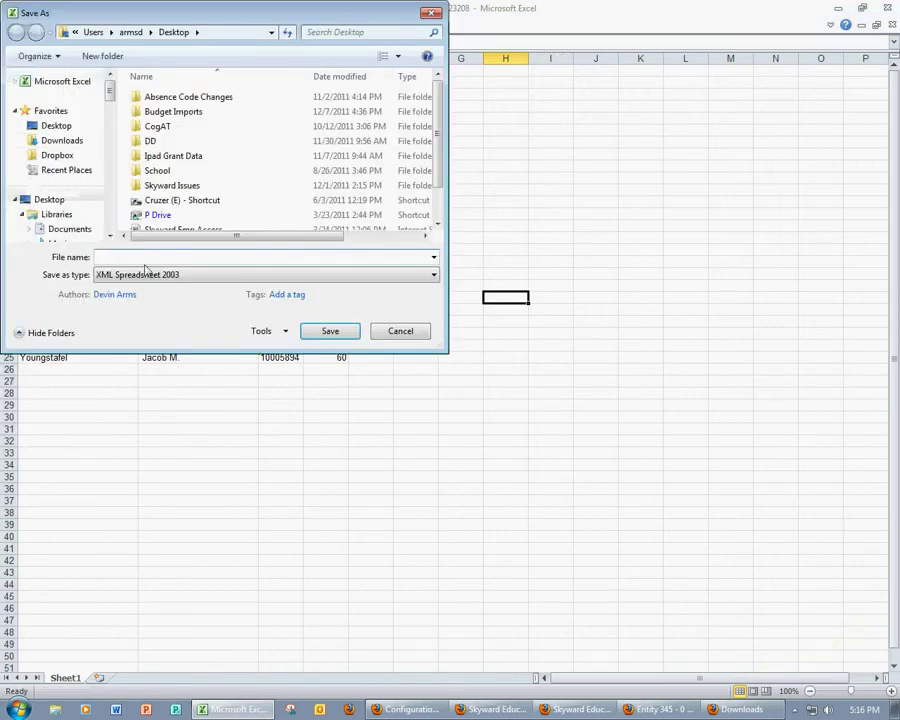
text(Import)
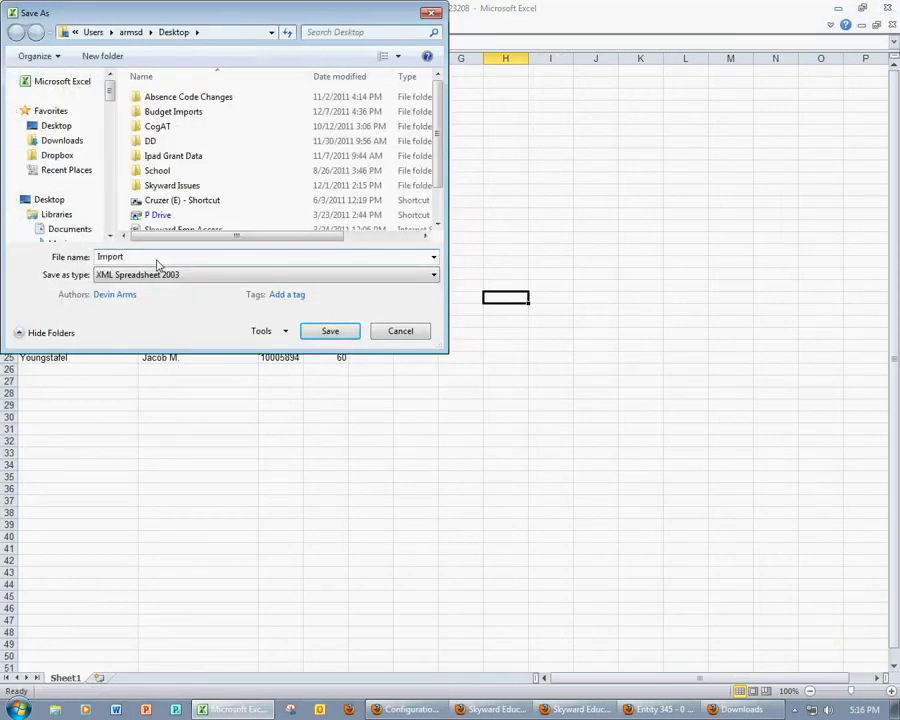
key(Tab)
click(176, 282)
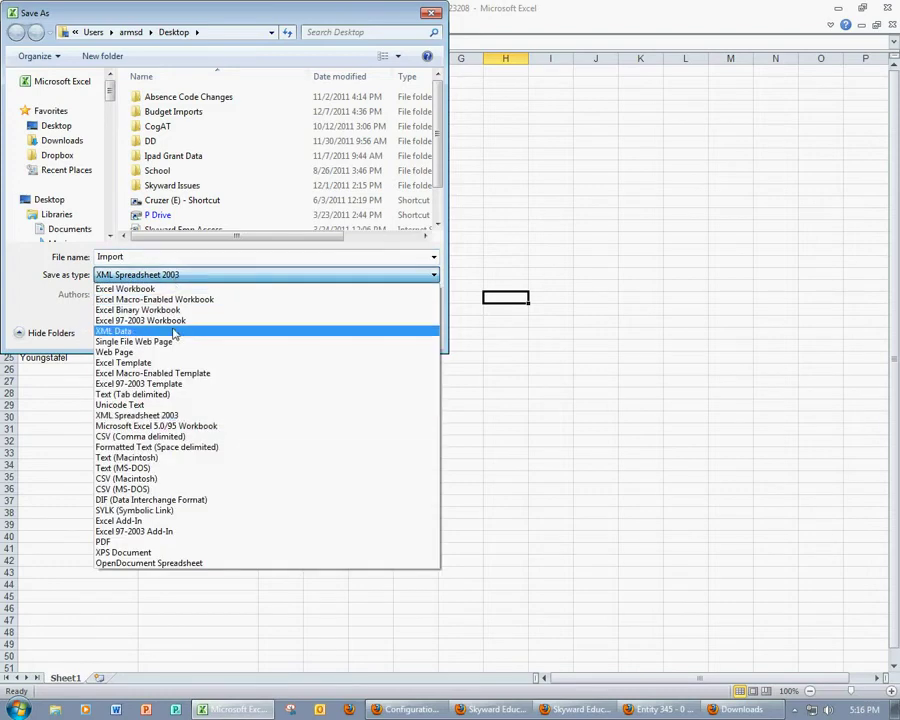
click(213, 437)
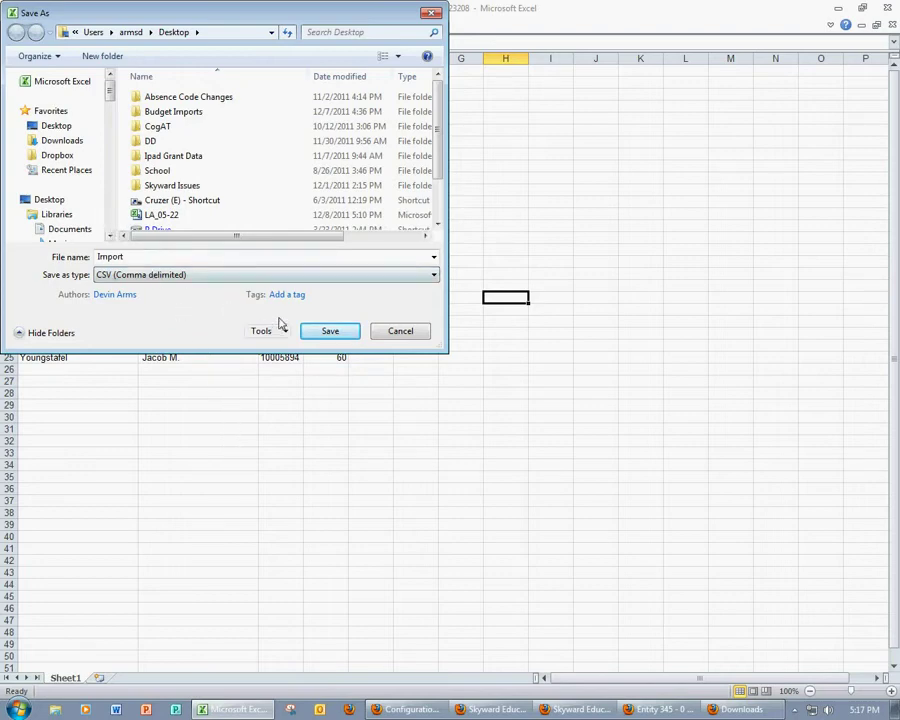
click(327, 330)
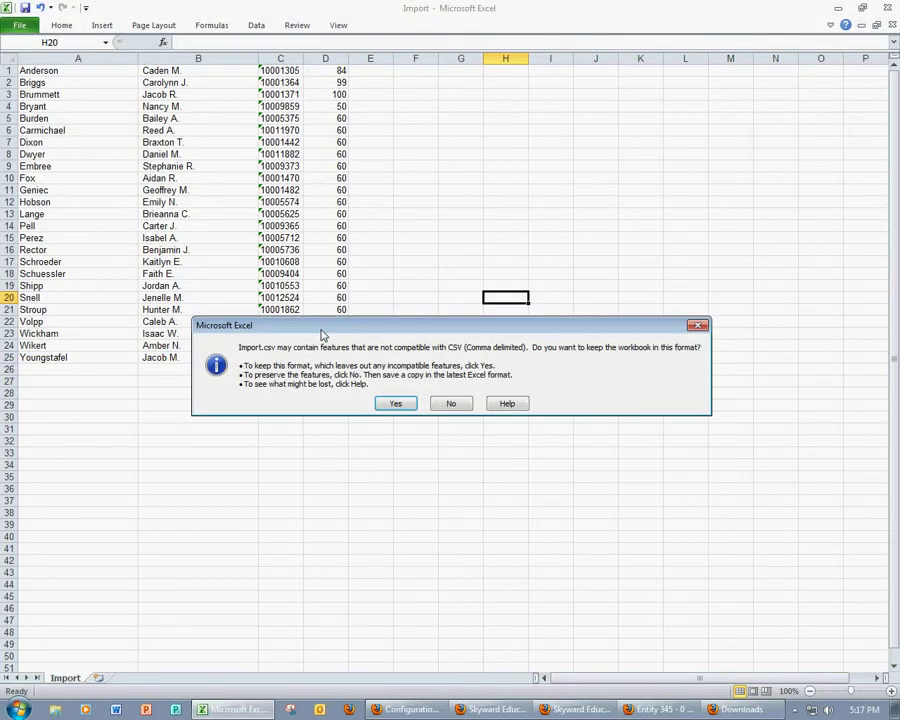
click(396, 404)
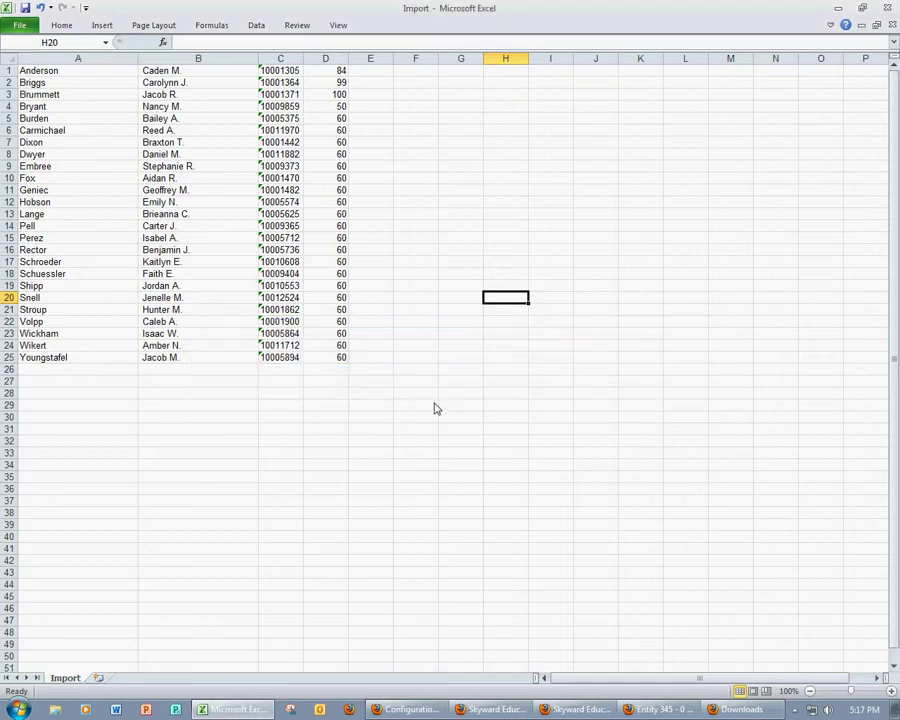
Close Excel, saving the changes over the existing Import.csv and keeping the CSV format.
click(887, 8)
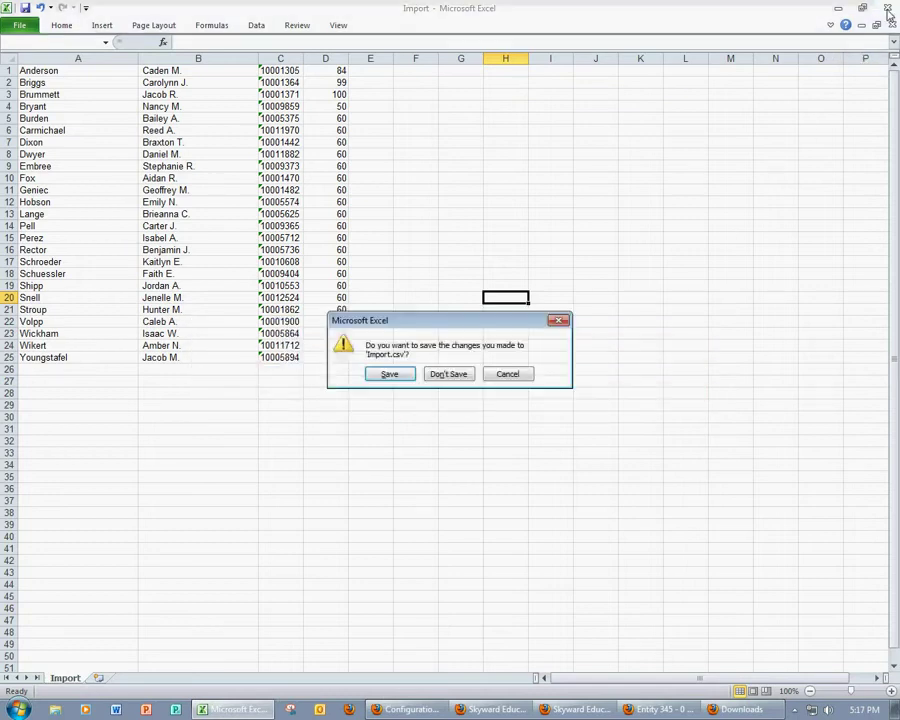
click(374, 372)
click(336, 330)
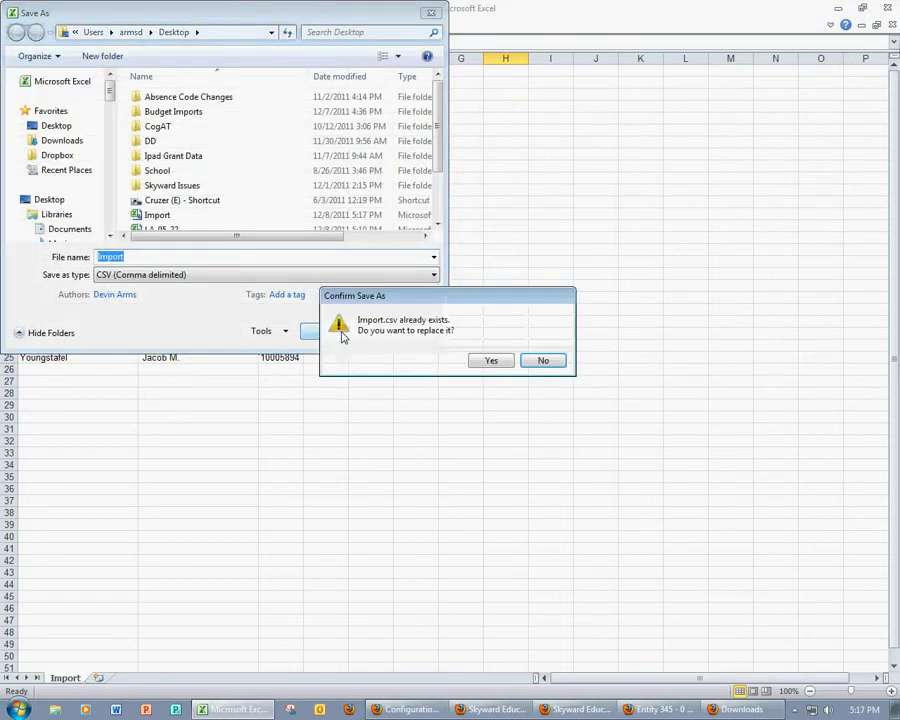
click(489, 358)
click(396, 403)
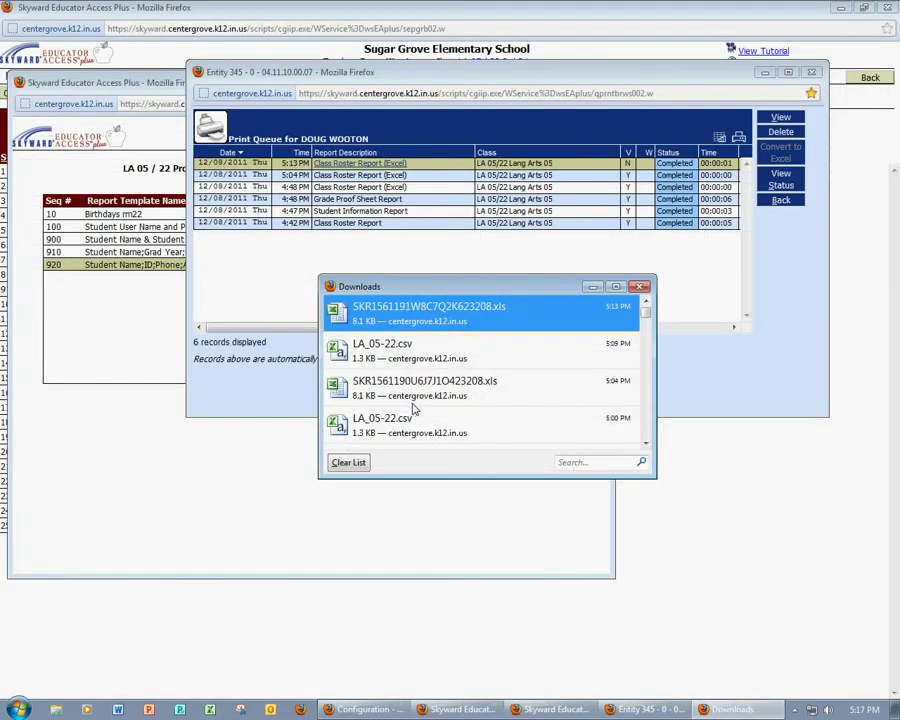
Close the Downloads, Print Queue and Class Roster report windows to return to the Skyward gradebook.
click(640, 287)
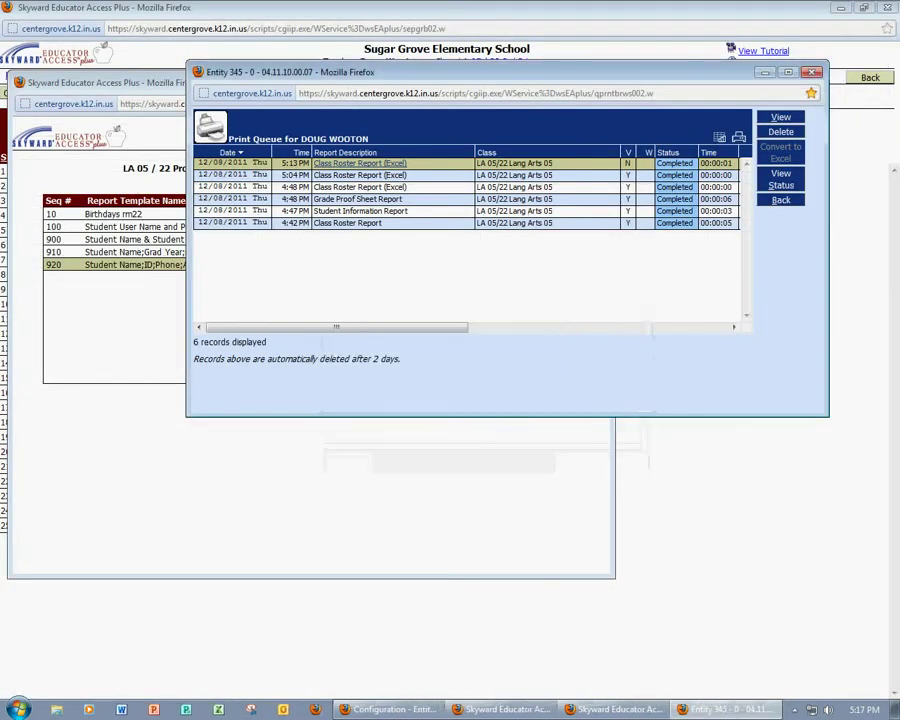
click(811, 72)
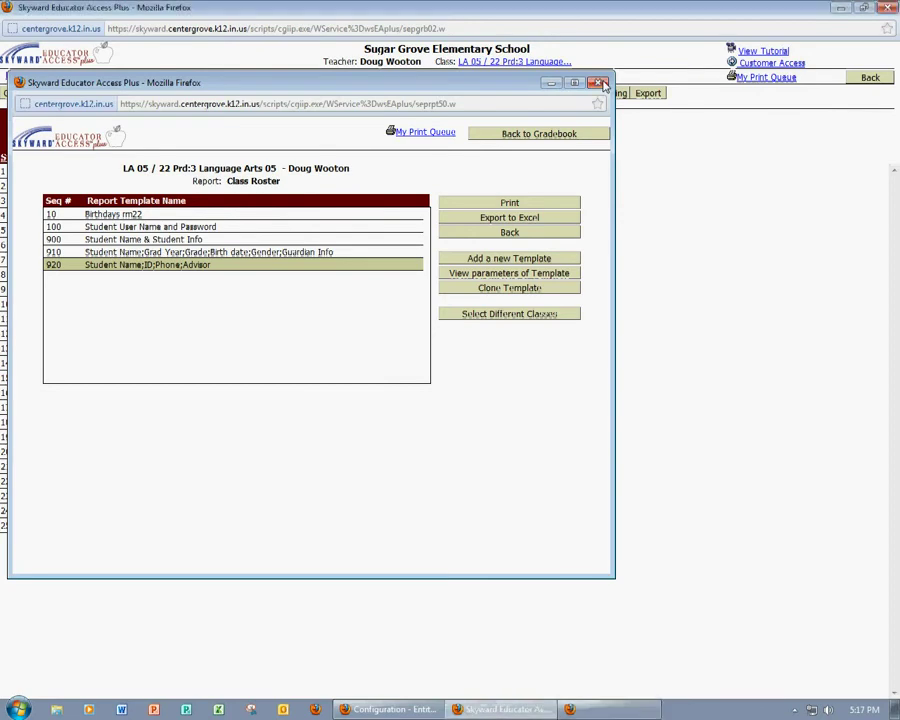
click(598, 82)
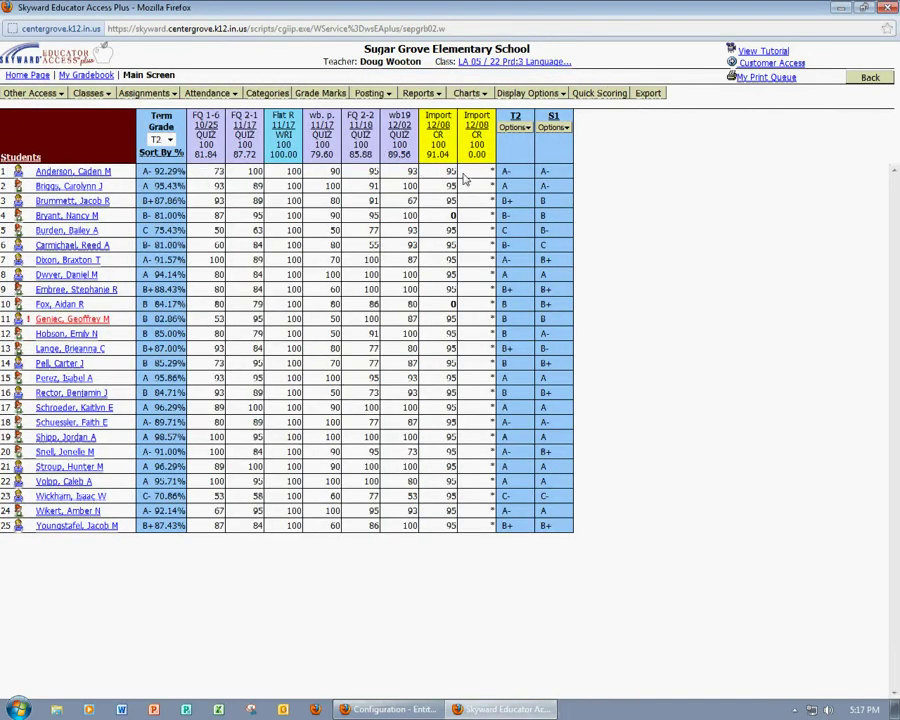
Open the assignment score import and choose the Import Scores 2 assignment as its target.
click(170, 93)
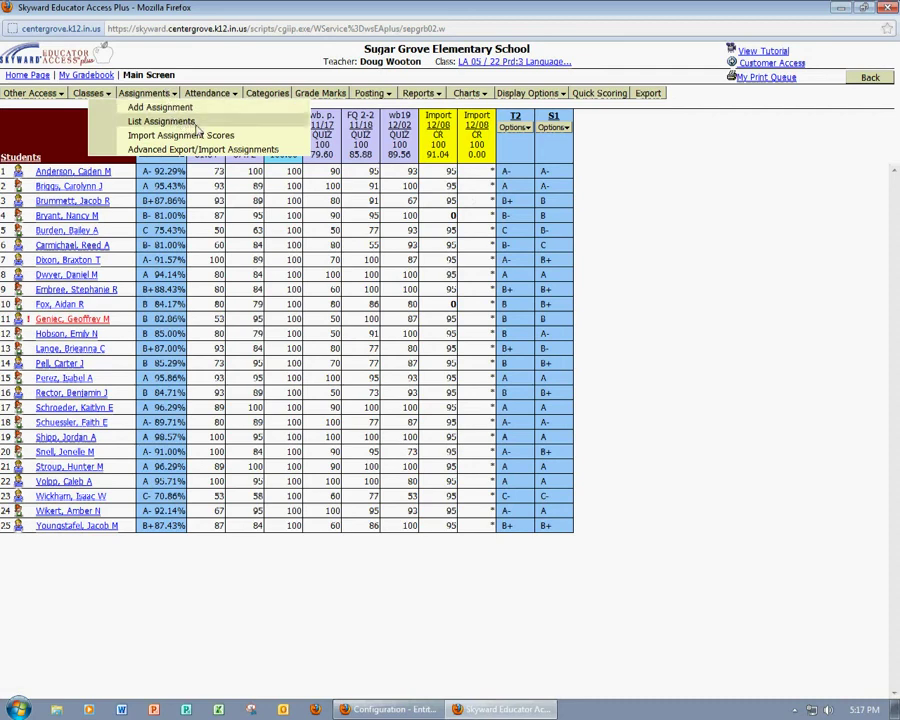
click(250, 138)
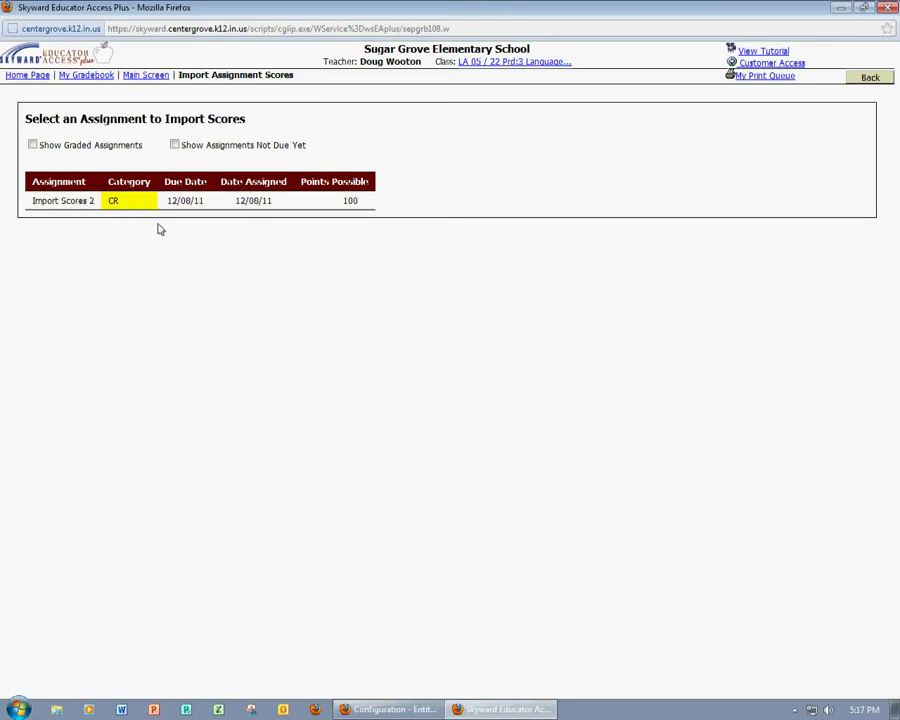
click(224, 204)
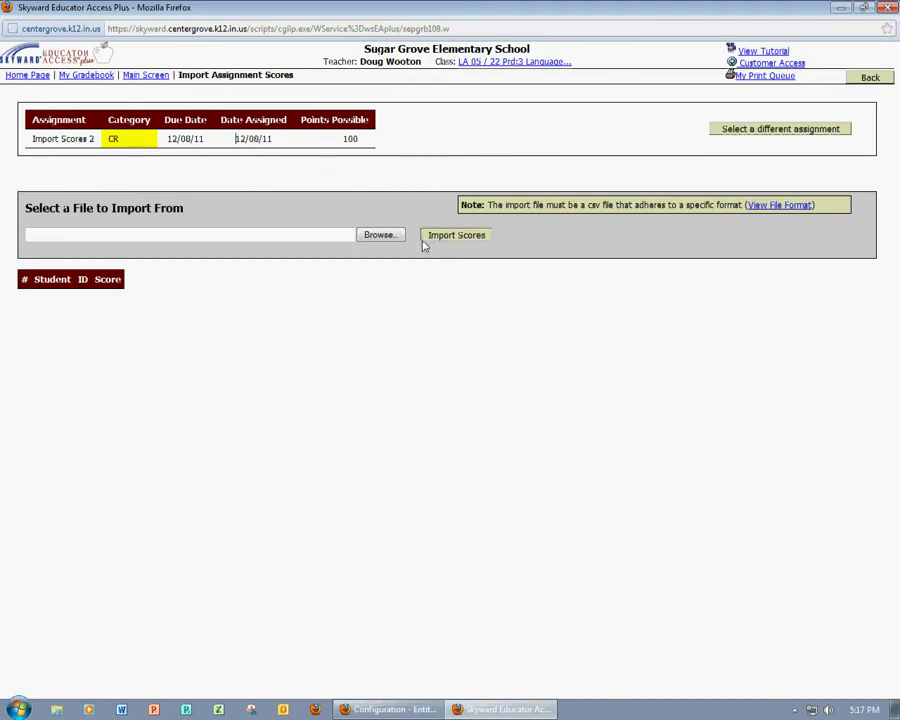
Select Import.csv from the Desktop as the import file and import its scores for Import Scores 2.
click(381, 235)
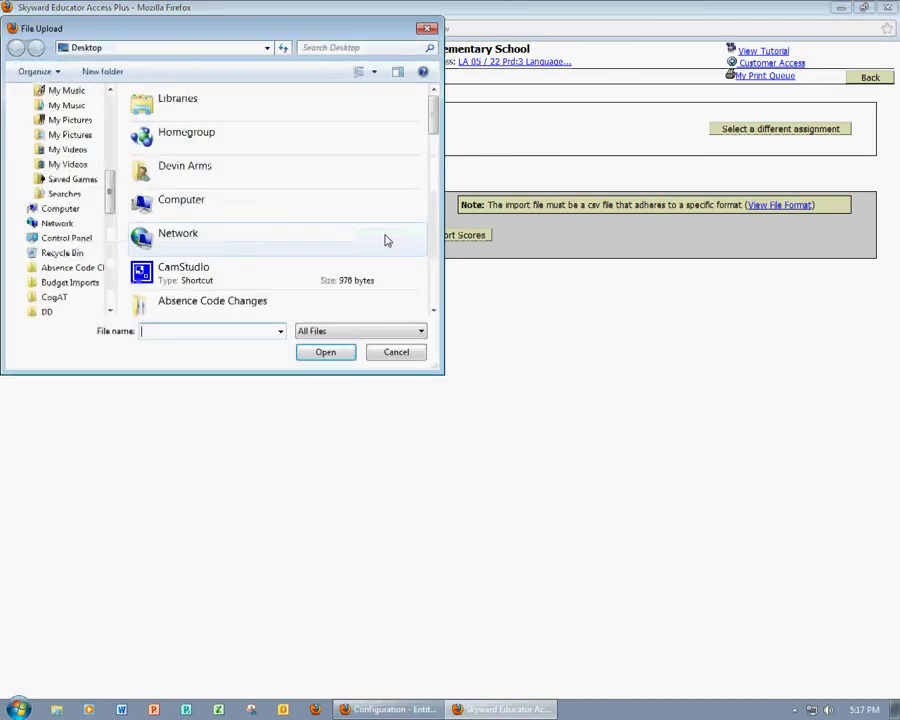
drag(435, 120, 434, 212)
click(209, 202)
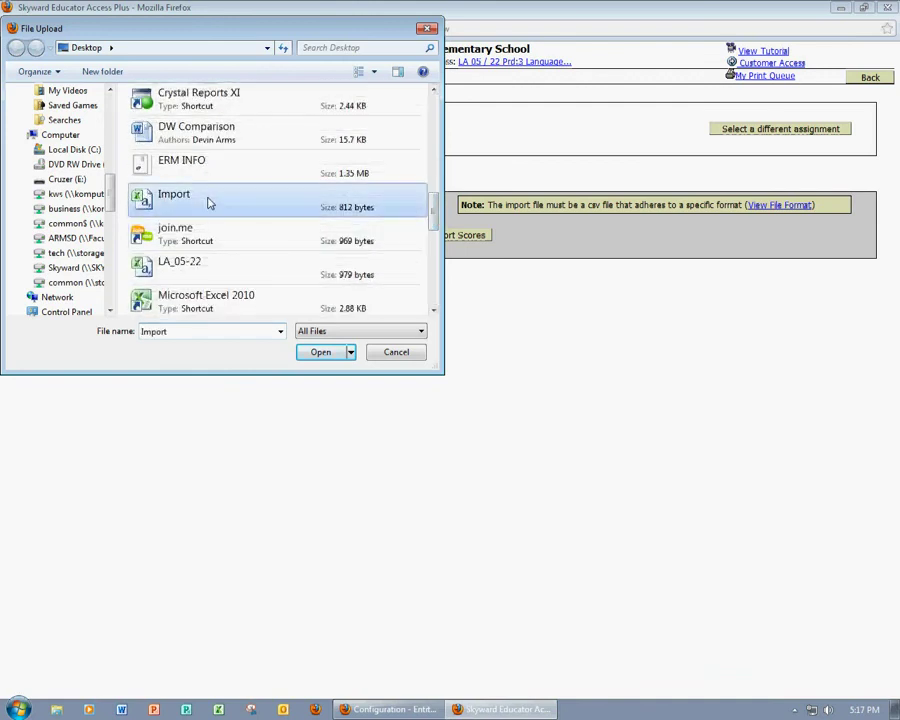
click(321, 352)
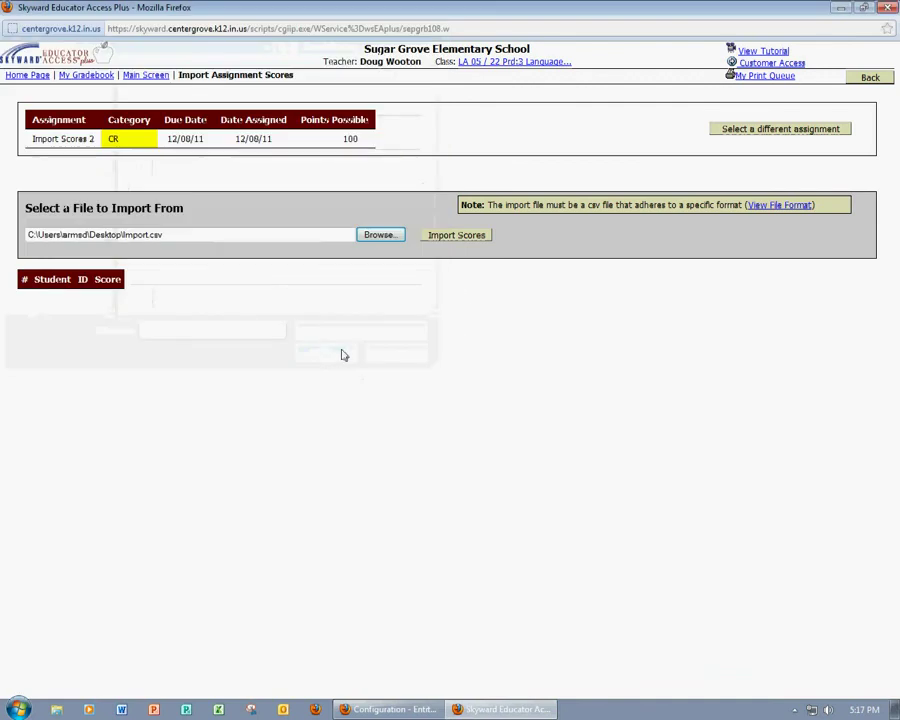
click(480, 238)
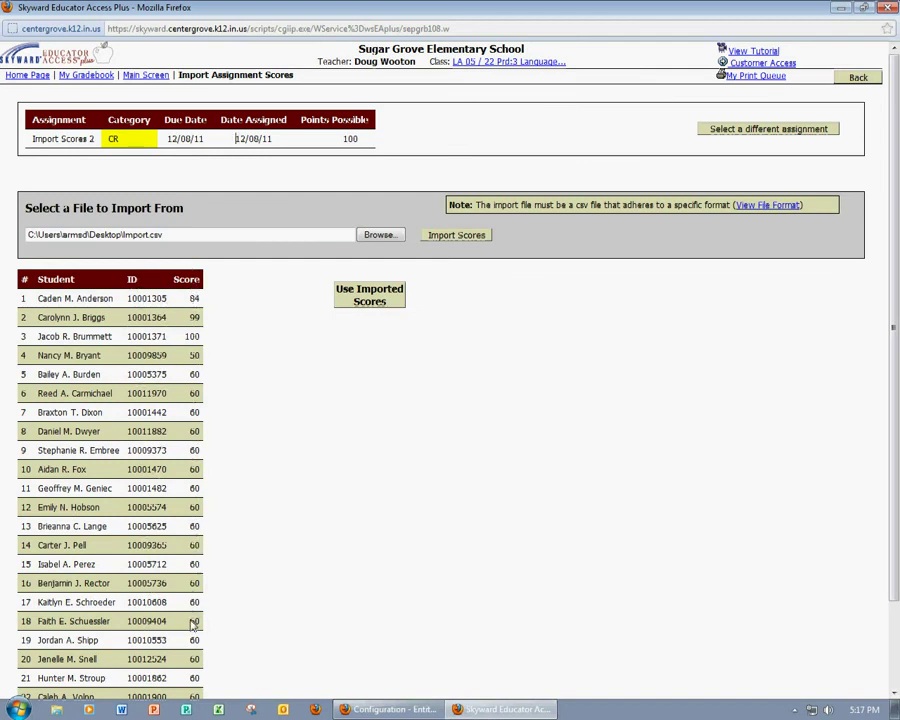
Use the imported scores for Import Scores 2, save the score entries and return to the gradebook's main screen.
click(373, 302)
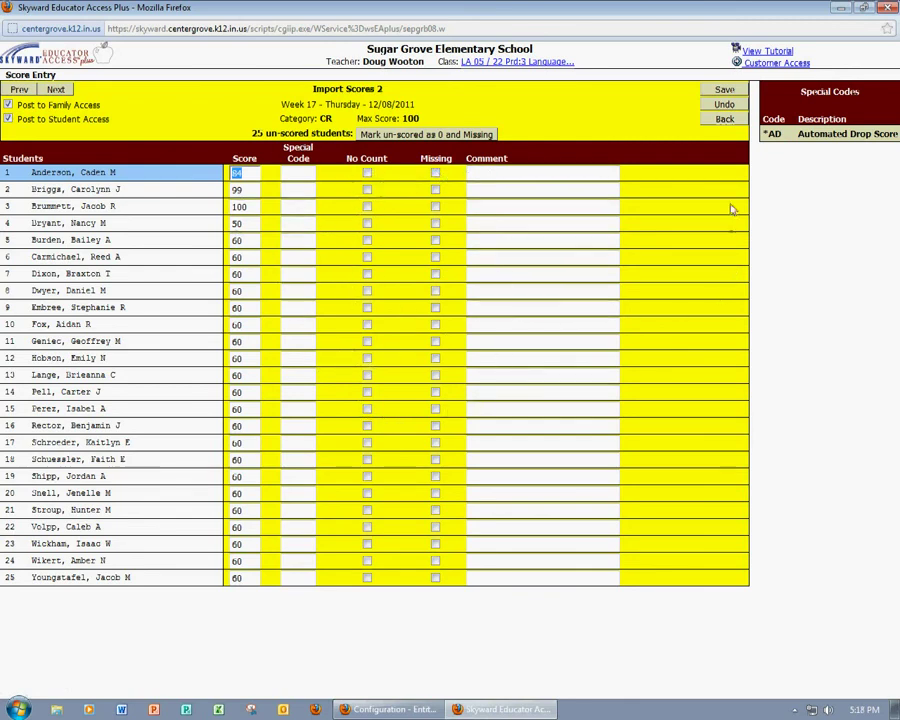
click(722, 106)
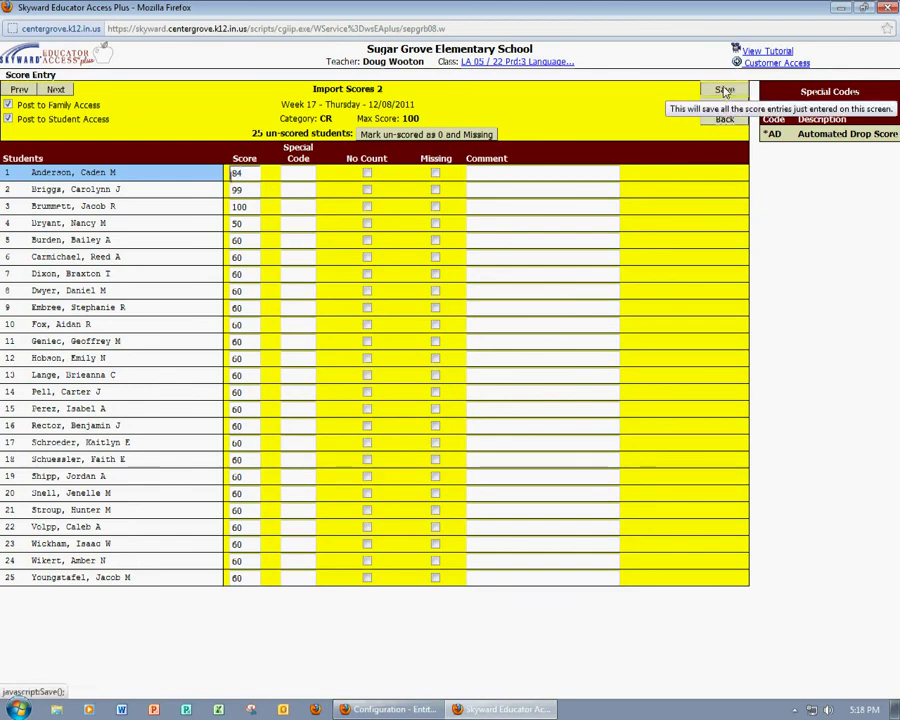
click(725, 91)
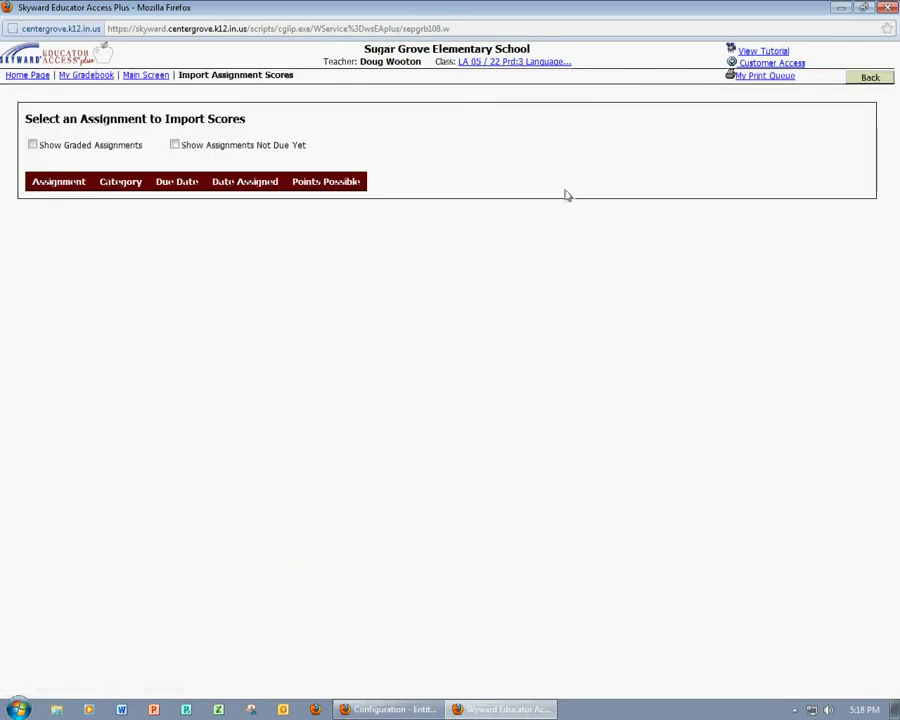
click(870, 80)
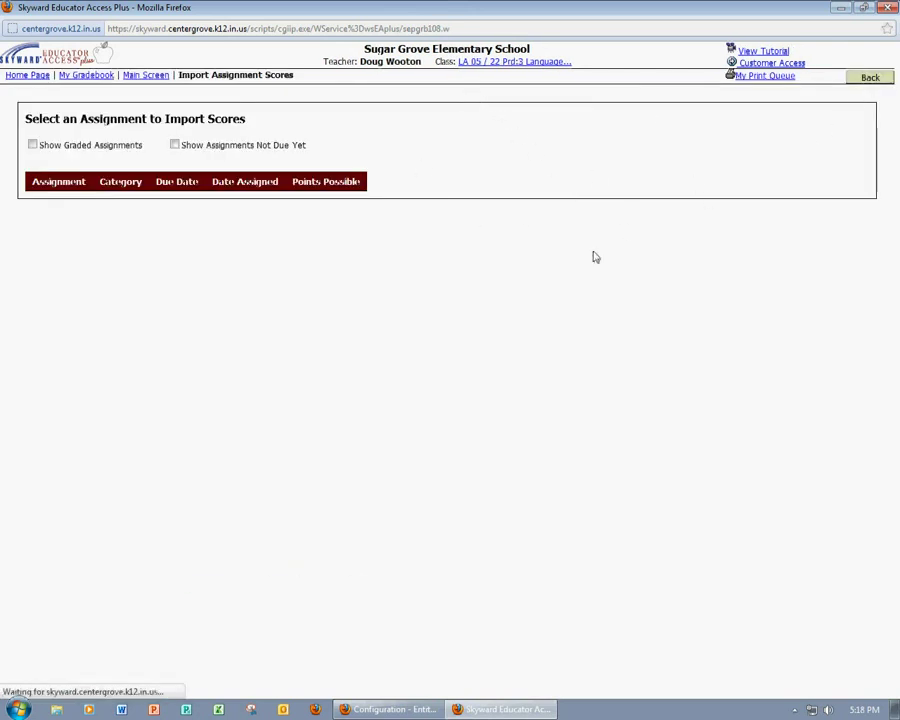